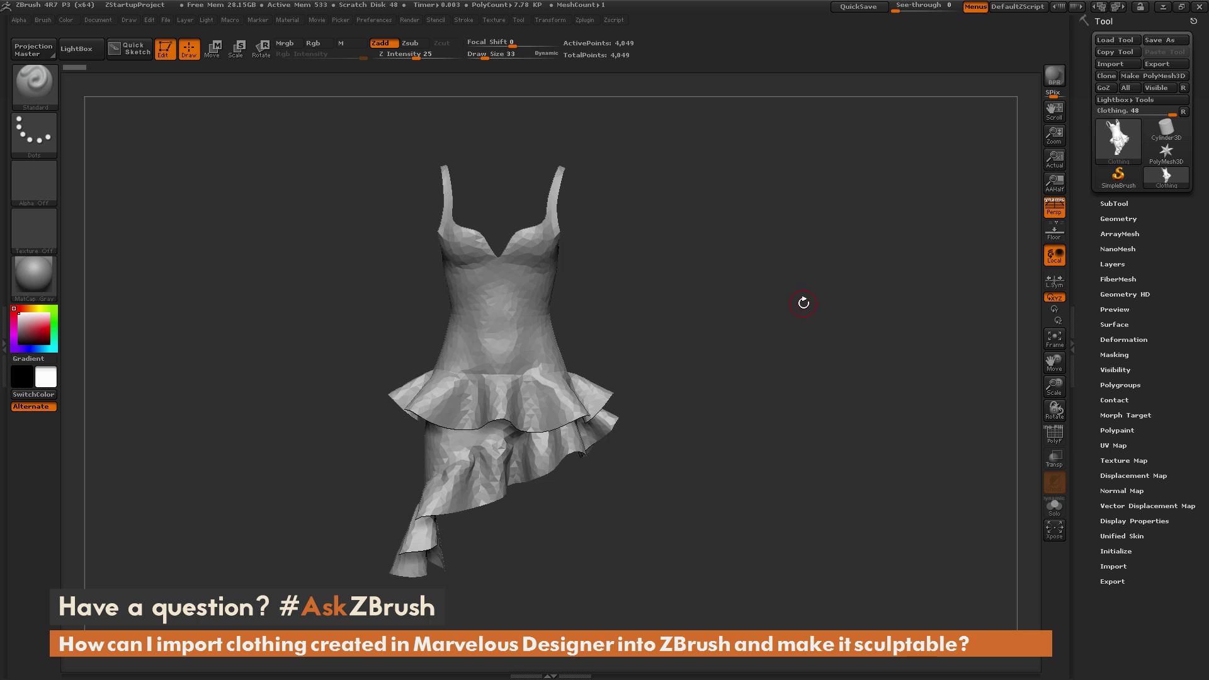
# - Turn on PolyF to show the dress's triangle wireframe and orbit around to inspect it
pyautogui.moveTo(796, 310)
pyautogui.mouseDown()
pyautogui.moveTo(801, 341)
pyautogui.moveTo(779, 356)
pyautogui.moveTo(783, 334)
pyautogui.moveTo(767, 354)
pyautogui.moveTo(782, 367)
pyautogui.moveTo(801, 354)
pyautogui.moveTo(794, 331)
pyautogui.mouseUp()
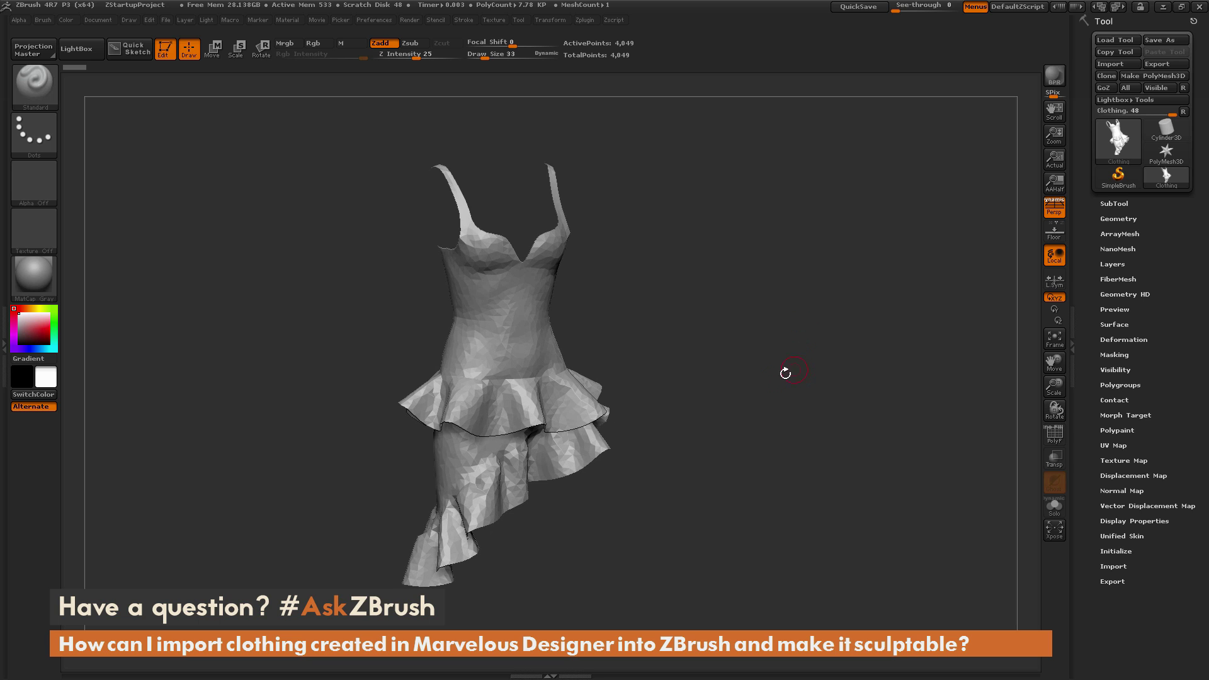
pyautogui.click(1054, 433)
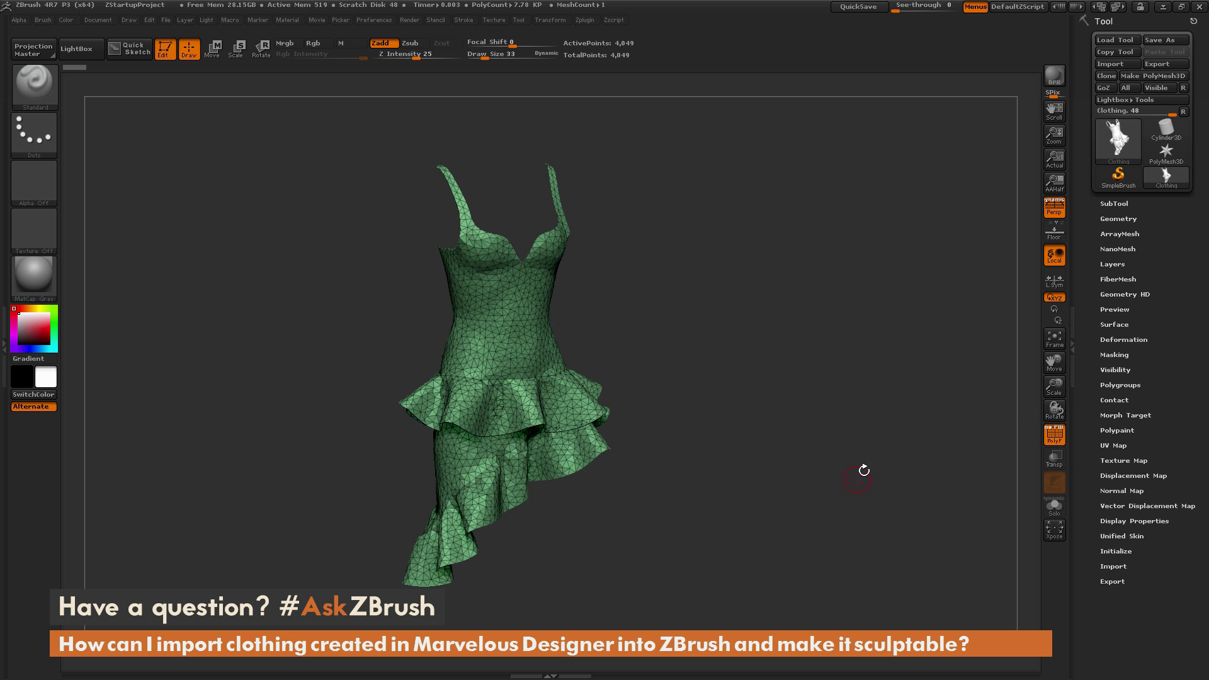
pyautogui.moveTo(813, 412); pyautogui.dragTo(724, 345)
pyautogui.moveTo(741, 281); pyautogui.dragTo(650, 275)
pyautogui.moveTo(744, 267); pyautogui.dragTo(550, 315)
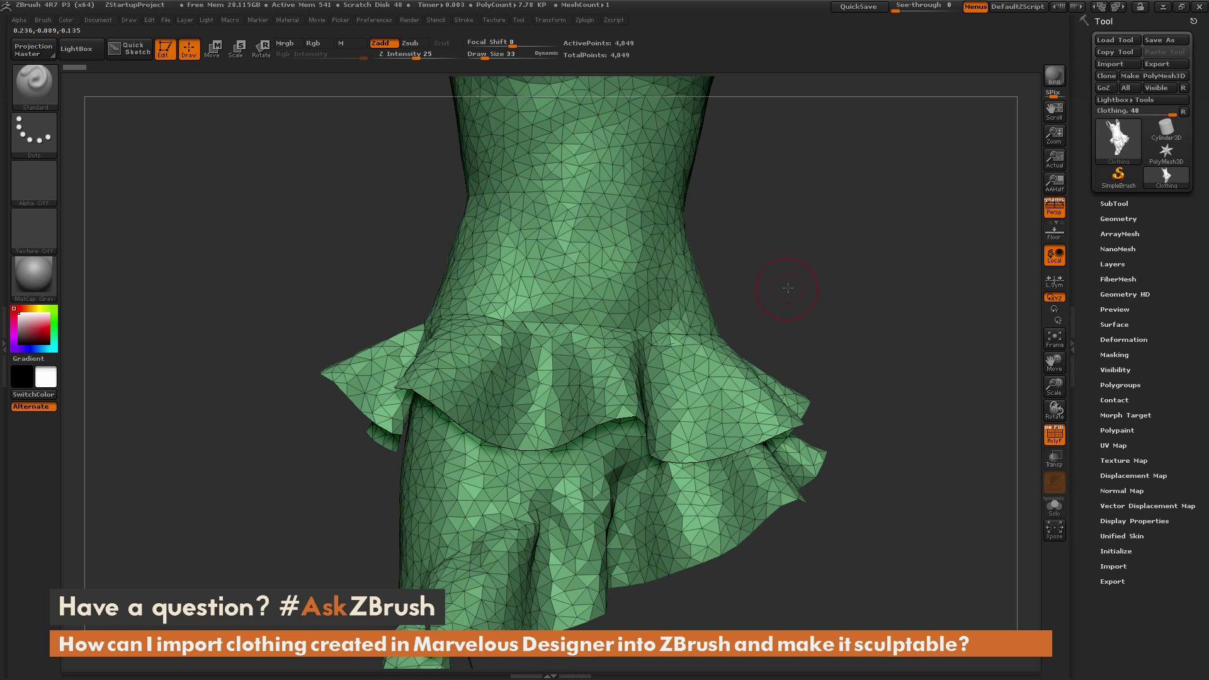
pyautogui.moveTo(788, 288)
pyautogui.mouseDown()
pyautogui.moveTo(728, 272)
pyautogui.moveTo(736, 284)
pyautogui.moveTo(820, 280)
pyautogui.moveTo(783, 283)
pyautogui.moveTo(802, 297)
pyautogui.mouseUp()
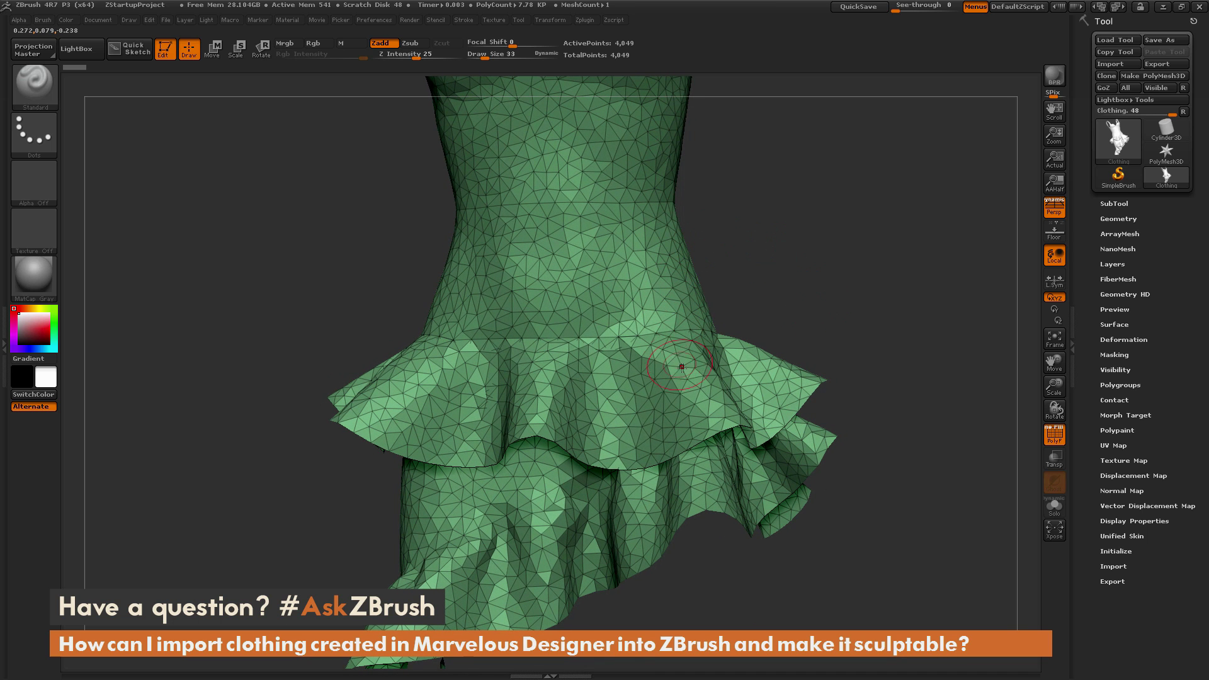
pyautogui.moveTo(831, 319); pyautogui.dragTo(777, 244)
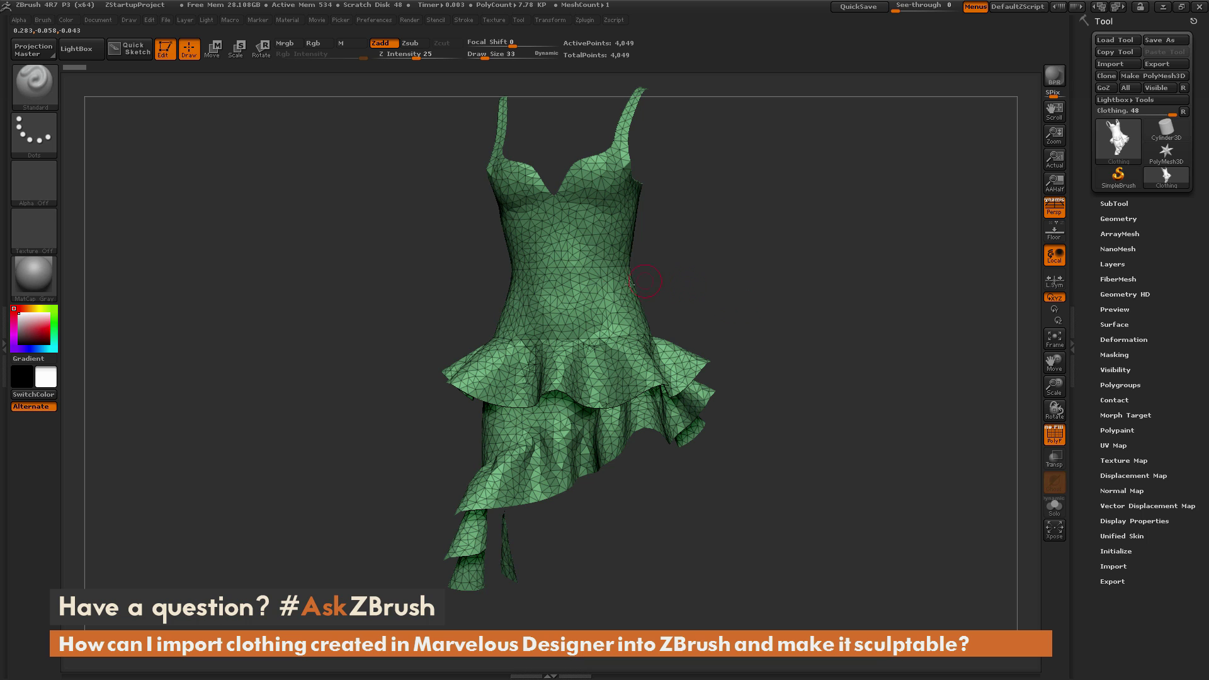
pyautogui.moveTo(764, 322); pyautogui.dragTo(779, 329)
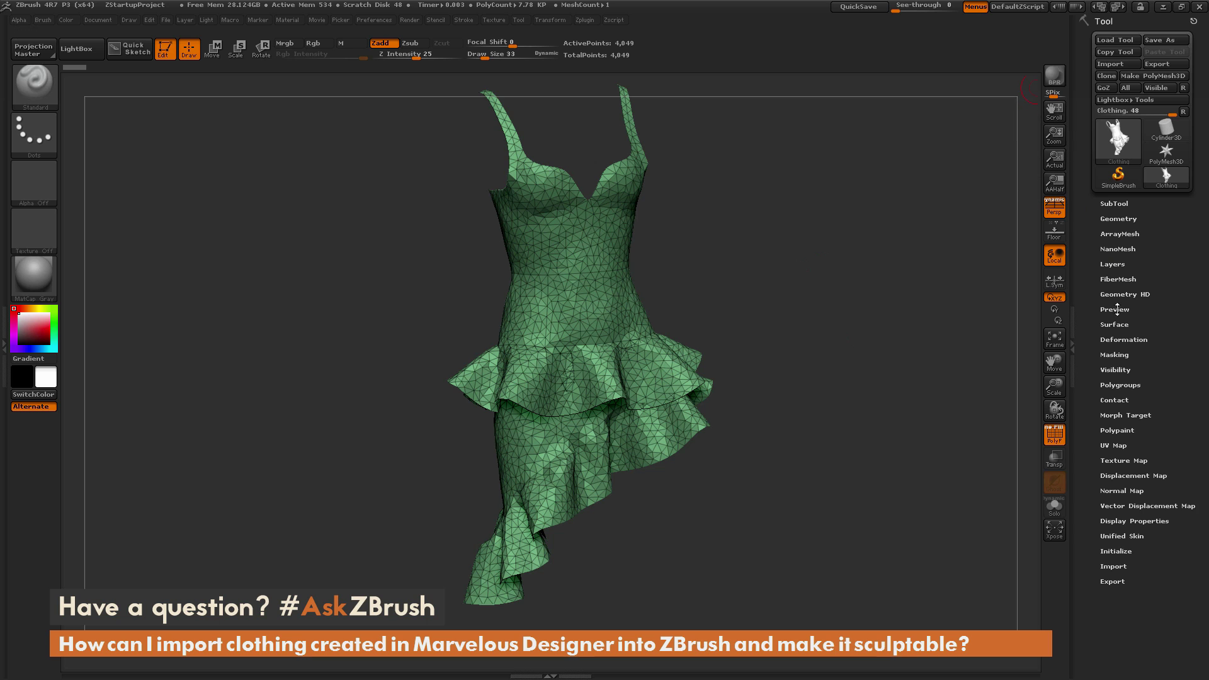
# - Apply Auto Groups so the bodice, upper ruffle and lower skirt become separate polygroups
pyautogui.click(1116, 384)
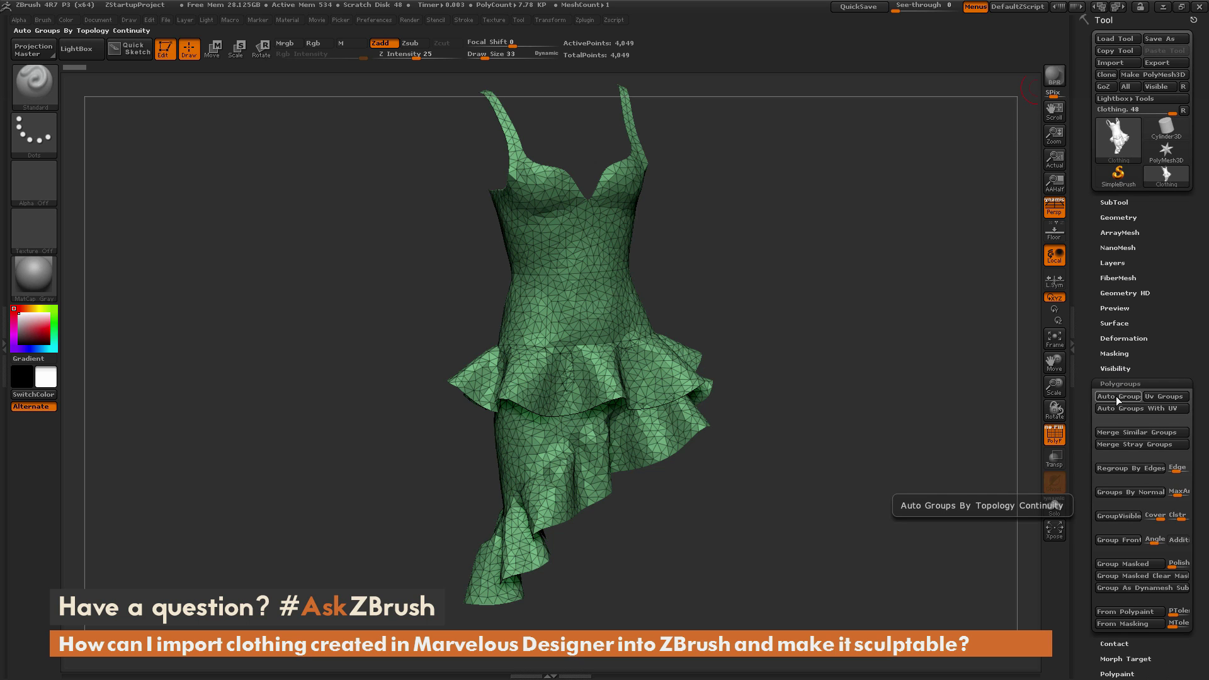
pyautogui.click(1116, 396)
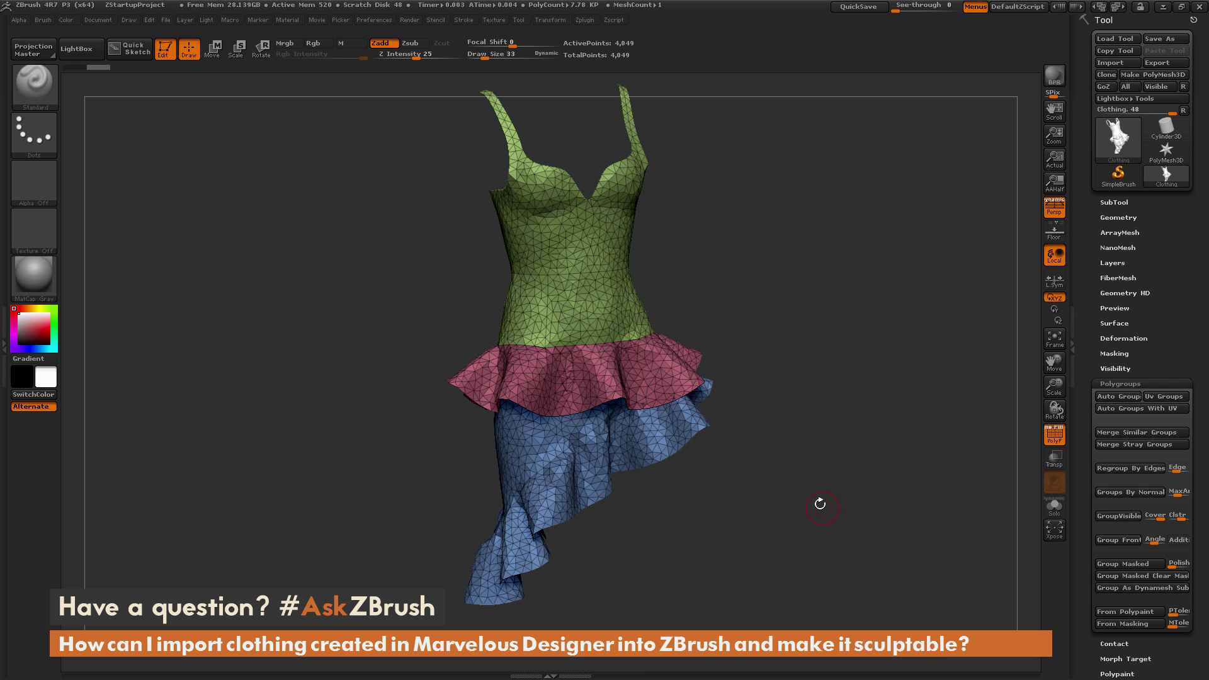
pyautogui.moveTo(824, 513)
pyautogui.mouseDown()
pyautogui.moveTo(813, 489)
pyautogui.moveTo(788, 512)
pyautogui.moveTo(723, 510)
pyautogui.moveTo(809, 525)
pyautogui.mouseUp()
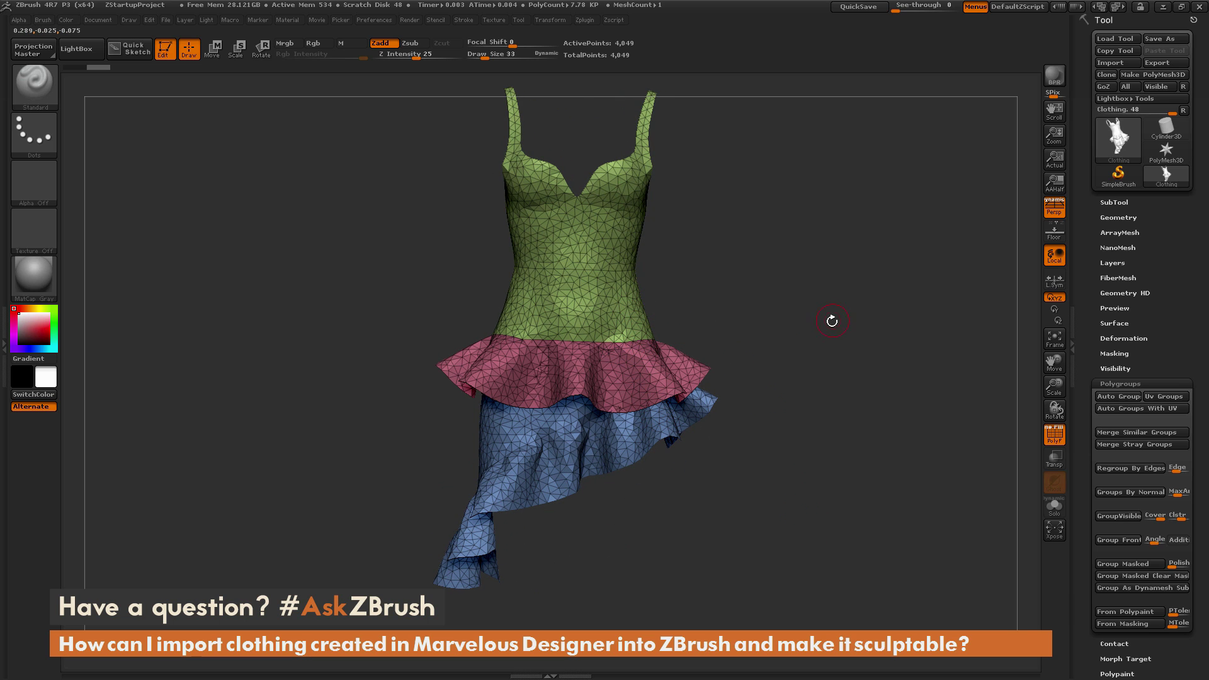
pyautogui.moveTo(833, 331); pyautogui.dragTo(599, 237)
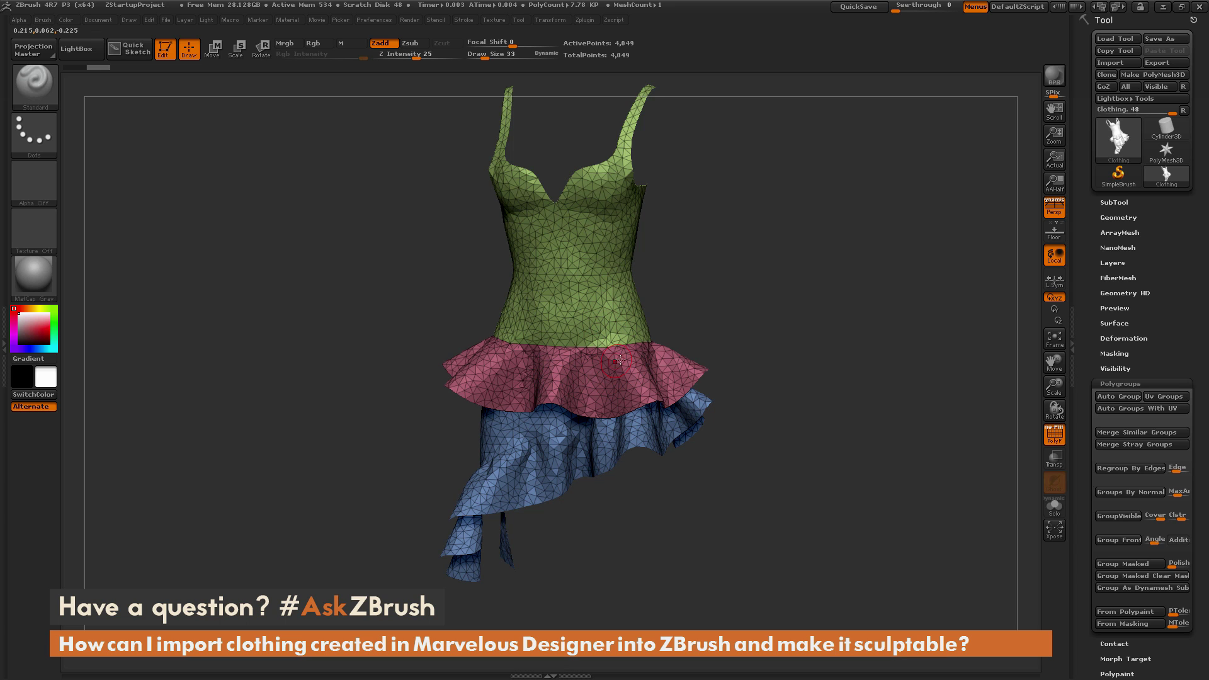
pyautogui.moveTo(677, 301); pyautogui.dragTo(665, 316)
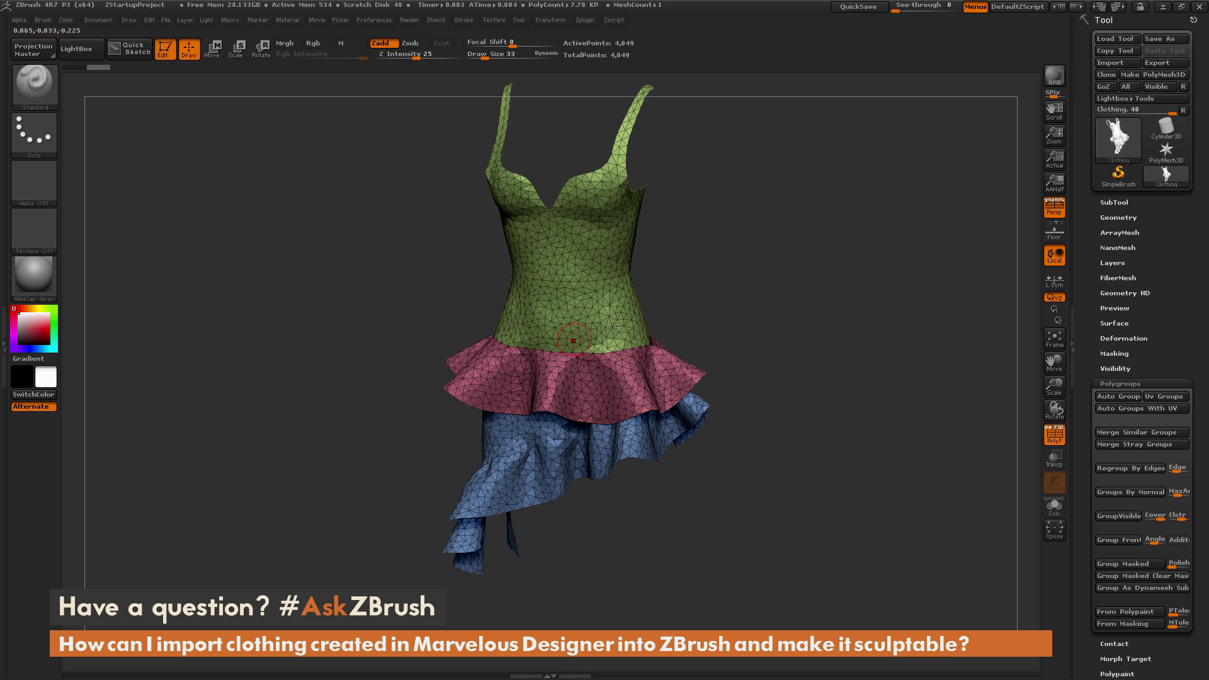
pyautogui.moveTo(748, 316); pyautogui.dragTo(668, 356)
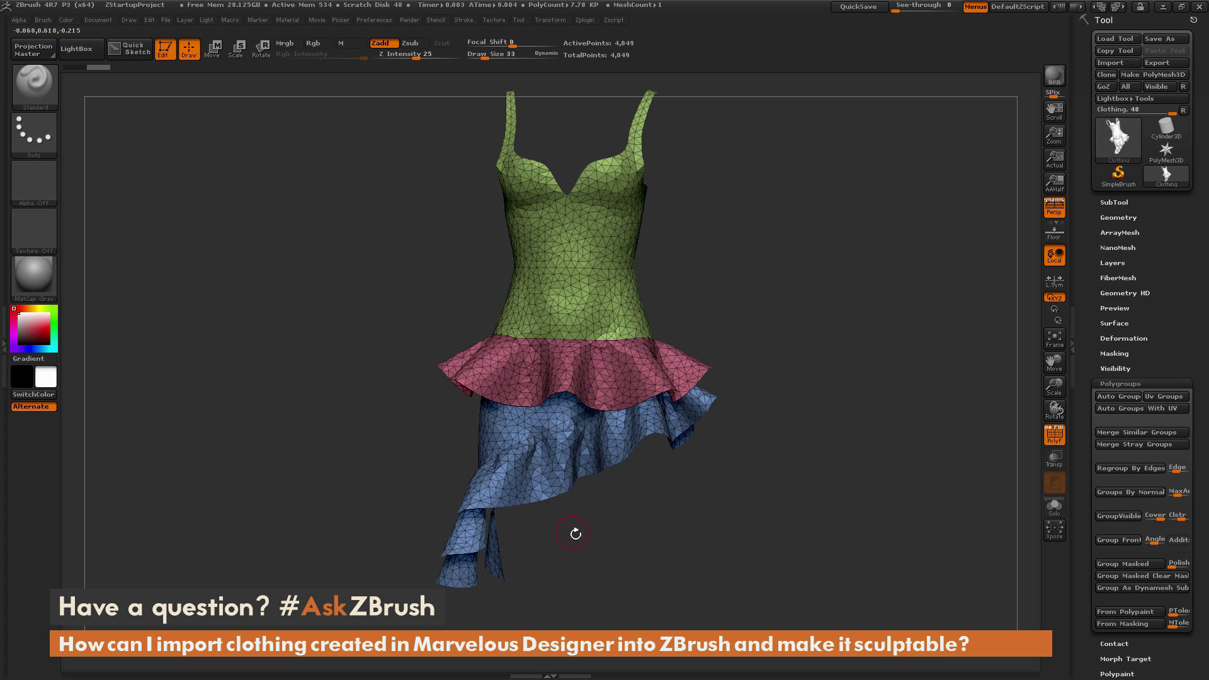
pyautogui.moveTo(575, 533)
pyautogui.mouseDown()
pyautogui.moveTo(532, 528)
pyautogui.moveTo(567, 446)
pyautogui.mouseUp()
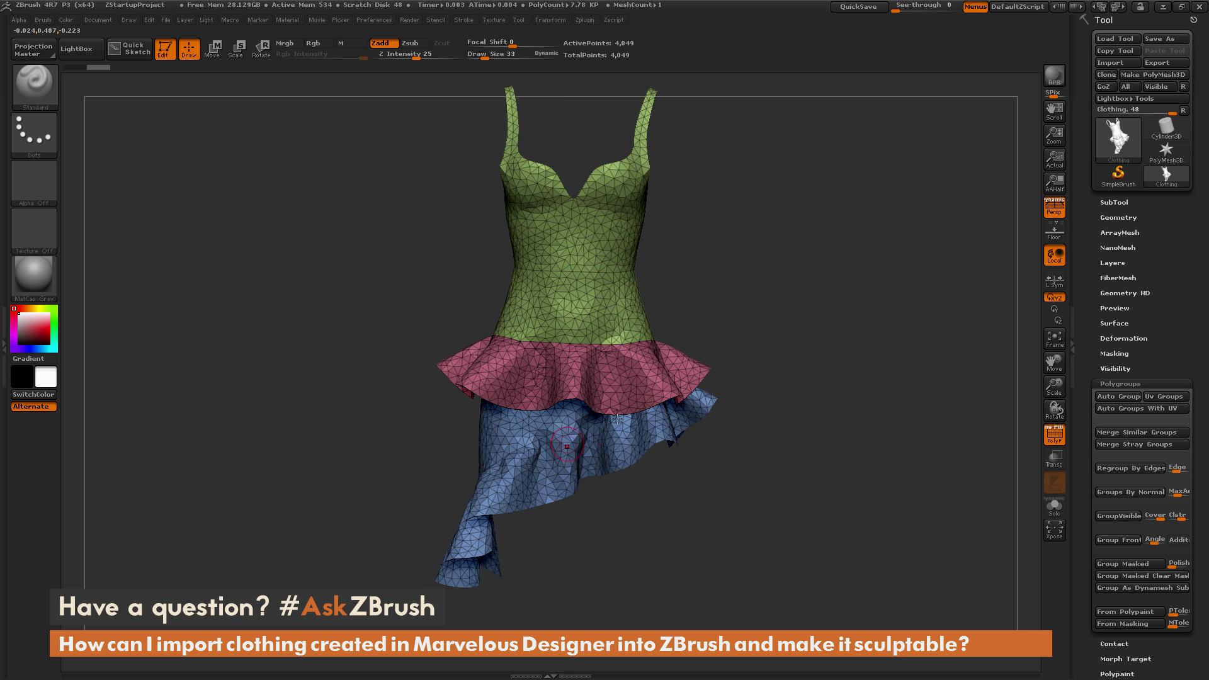
pyautogui.moveTo(815, 353); pyautogui.dragTo(766, 338)
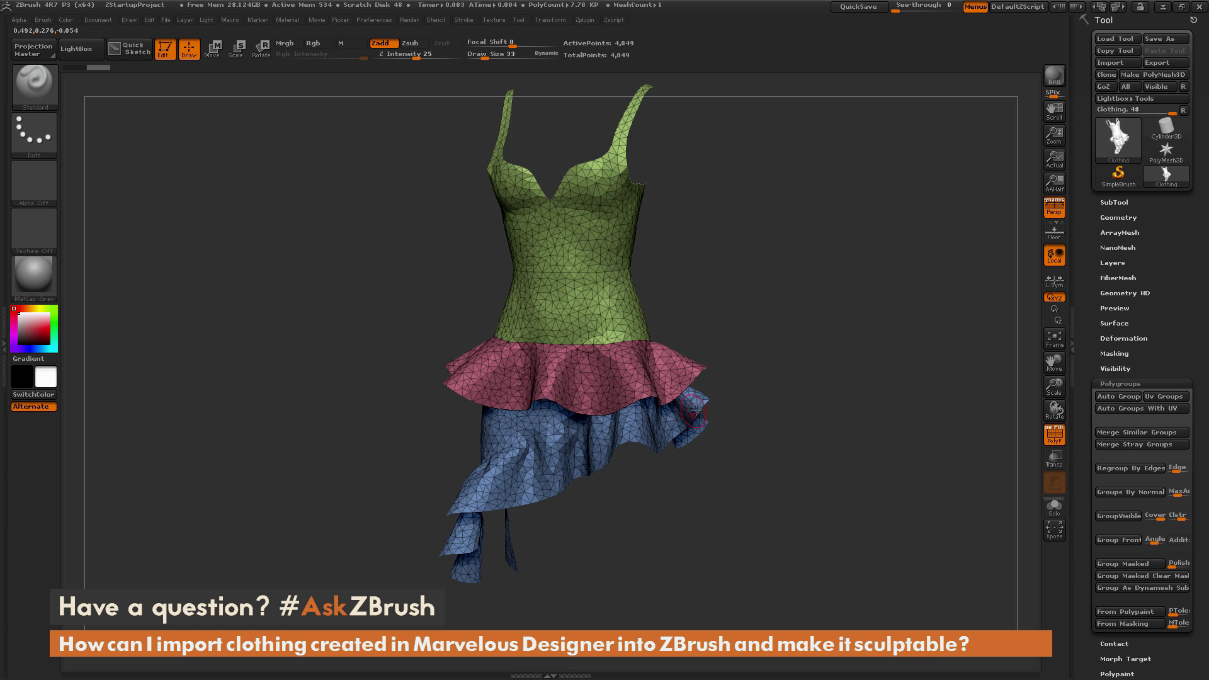
pyautogui.moveTo(693, 411); pyautogui.dragTo(664, 423)
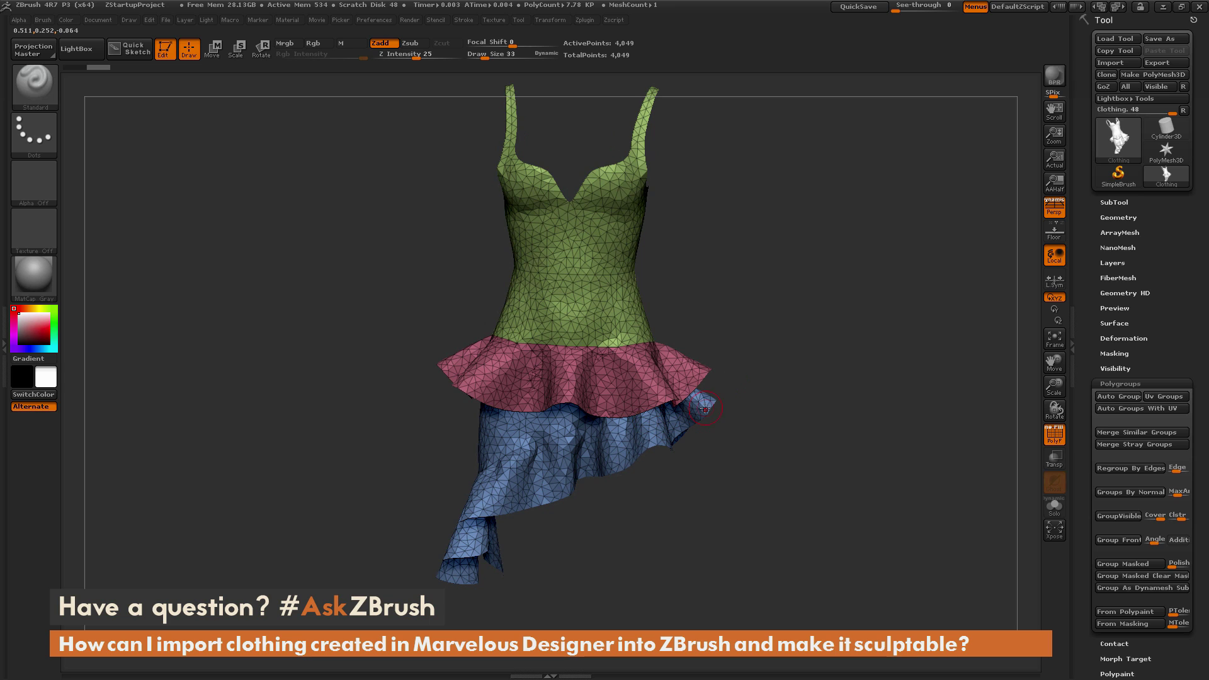
# - Hide the blue lower skirt so only the bodice and upper ruffle stay visible
pyautogui.hotkey('ctrl', 'shift')
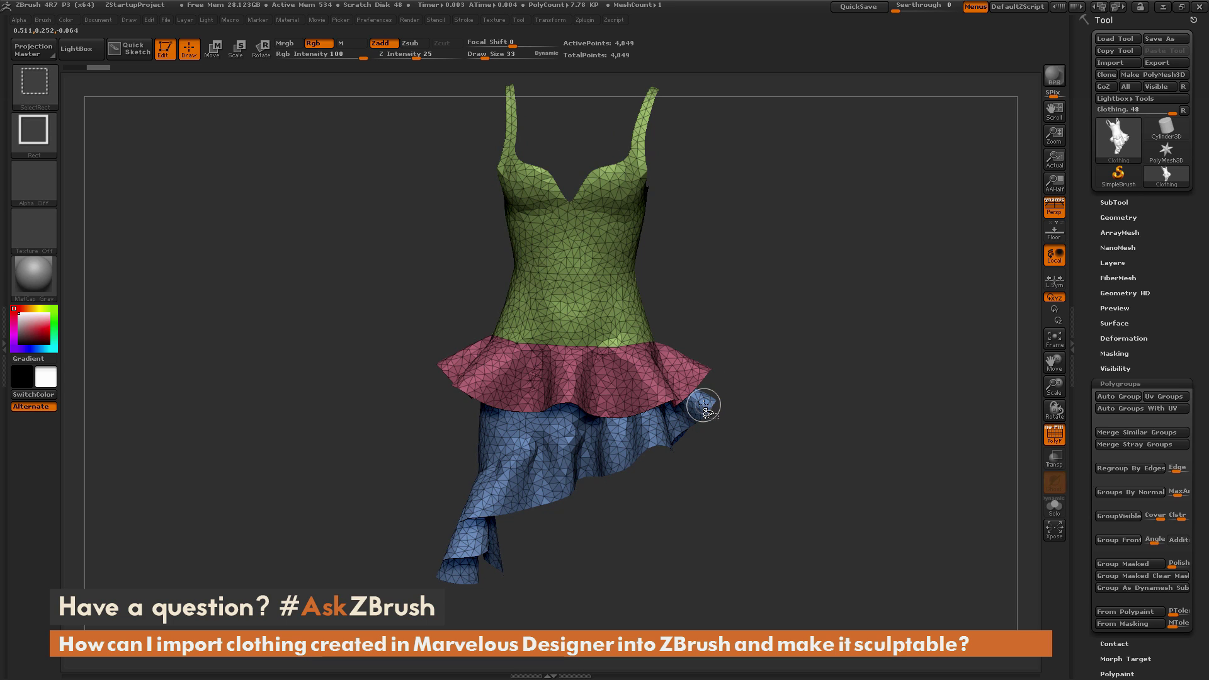
pyautogui.keyDown('ctrl'); pyautogui.keyDown('shift'); pyautogui.click(706, 408); pyautogui.keyUp('shift'); pyautogui.keyUp('ctrl')
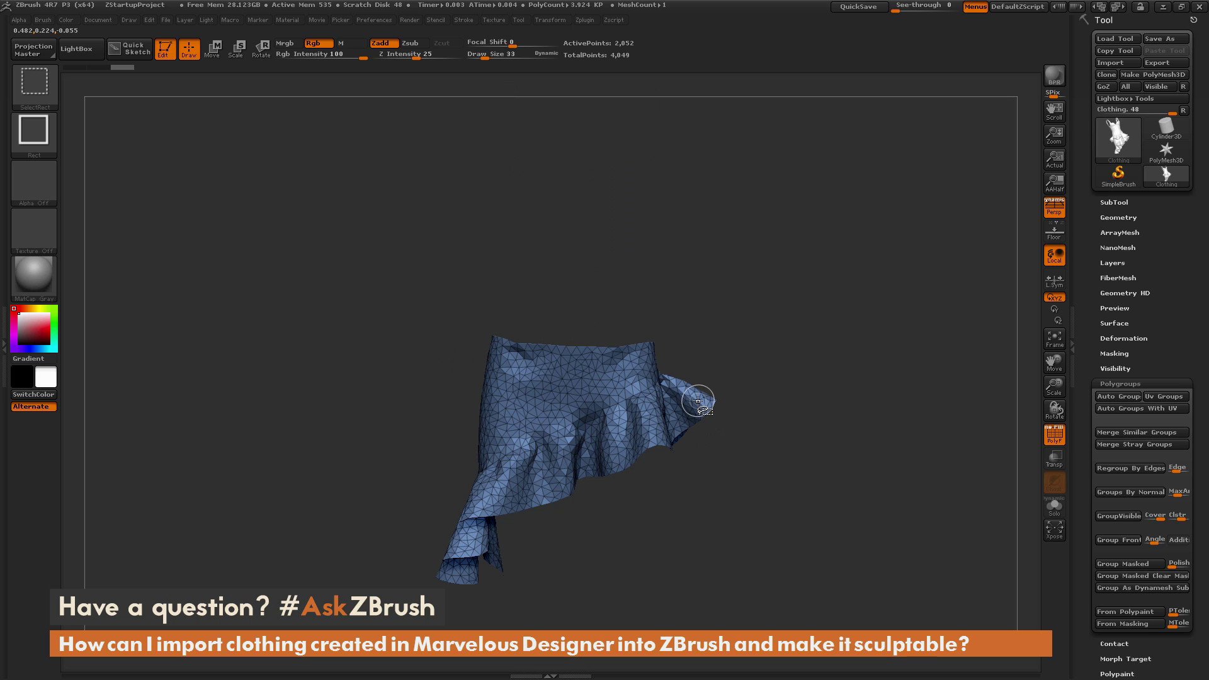
pyautogui.keyDown('ctrl'); pyautogui.keyDown('shift'); pyautogui.click(699, 401); pyautogui.keyUp('shift'); pyautogui.keyUp('ctrl')
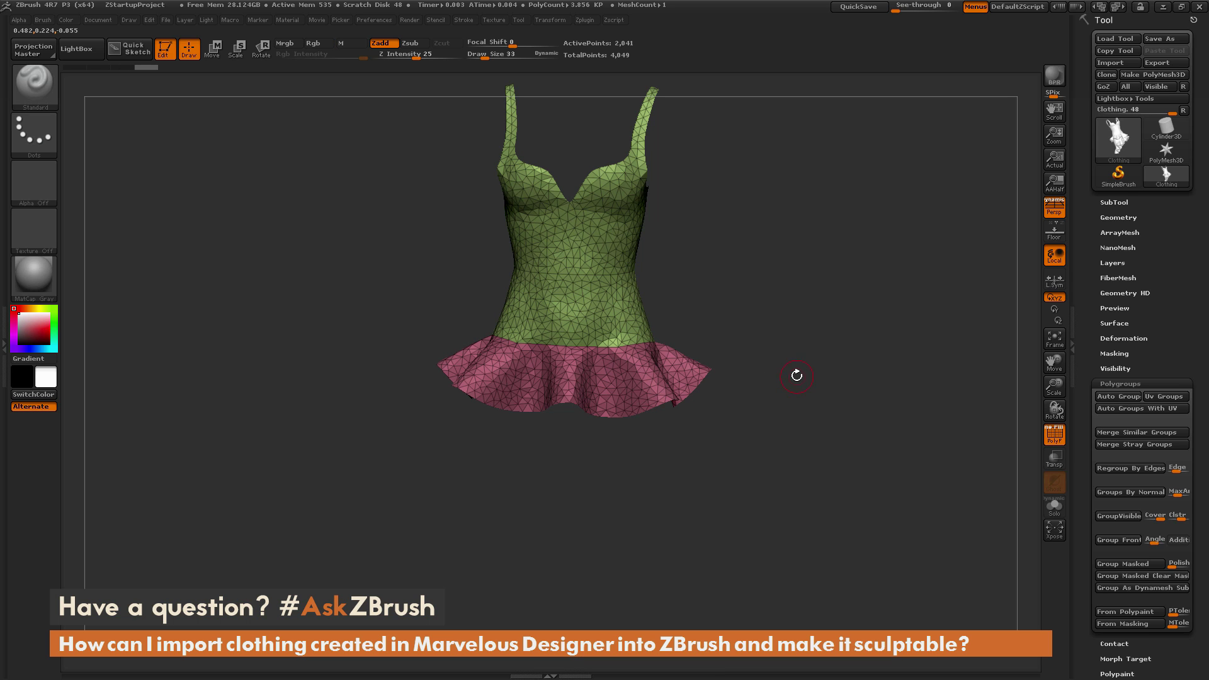
pyautogui.moveTo(780, 368)
pyautogui.mouseDown()
pyautogui.moveTo(757, 350)
pyautogui.moveTo(789, 364)
pyautogui.mouseUp()
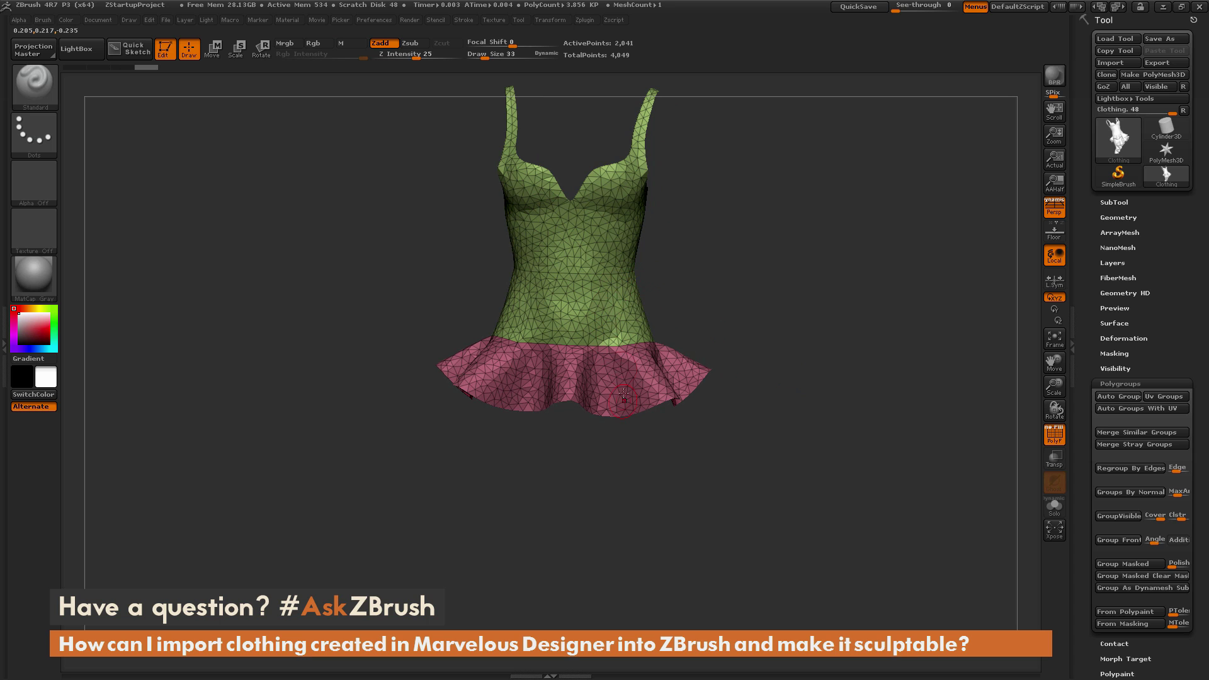
pyautogui.keyDown('alt'); pyautogui.moveTo(730, 301); pyautogui.dragTo(686, 352); pyautogui.keyUp('alt')
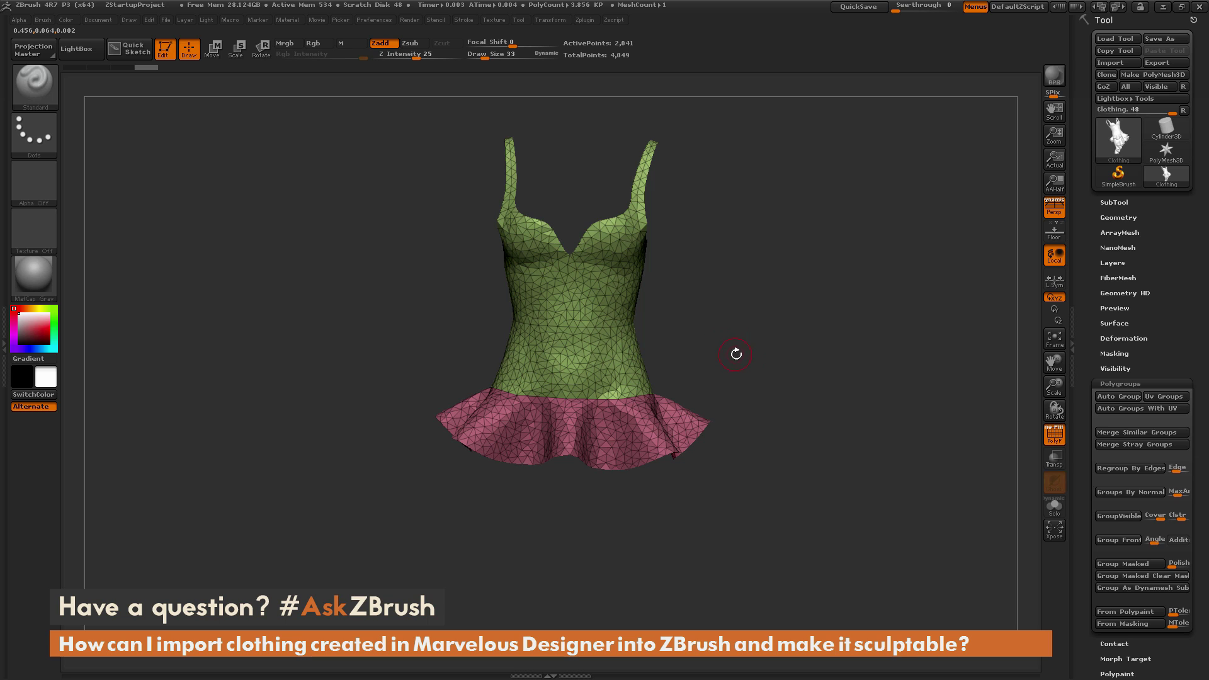
# - Merge the visible bodice and ruffle into one polygroup with Ctrl+W
pyautogui.hotkey('ctrl', 'w')
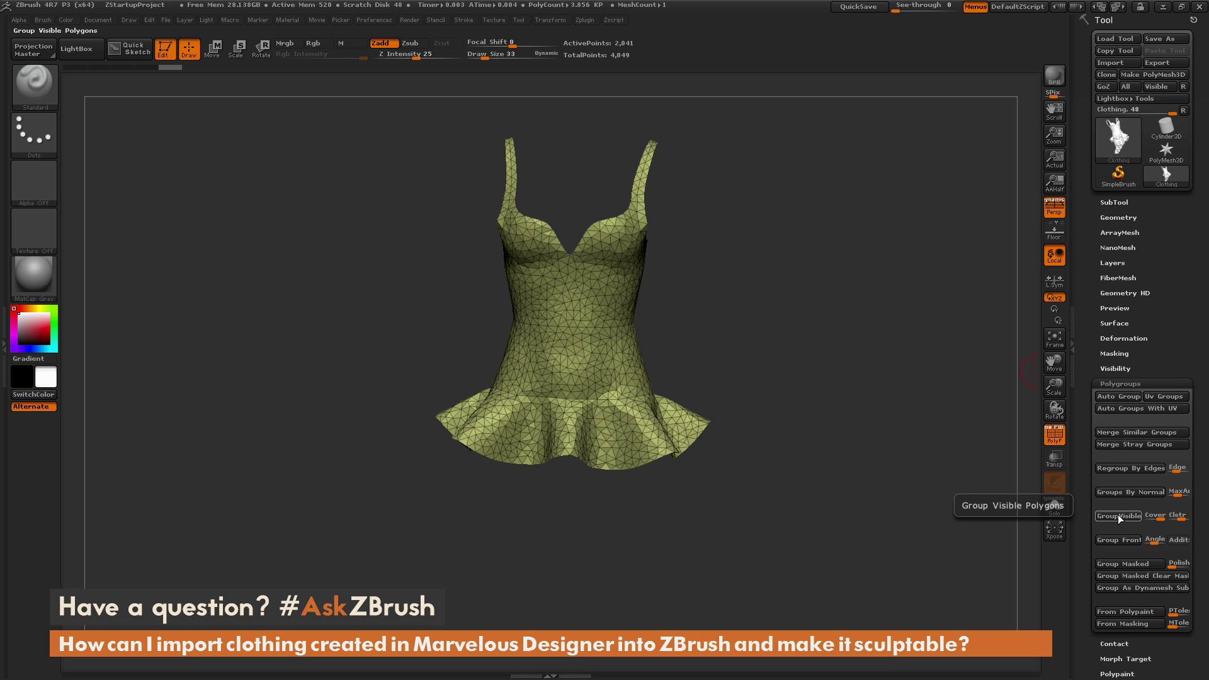
pyautogui.moveTo(829, 356); pyautogui.dragTo(874, 301)
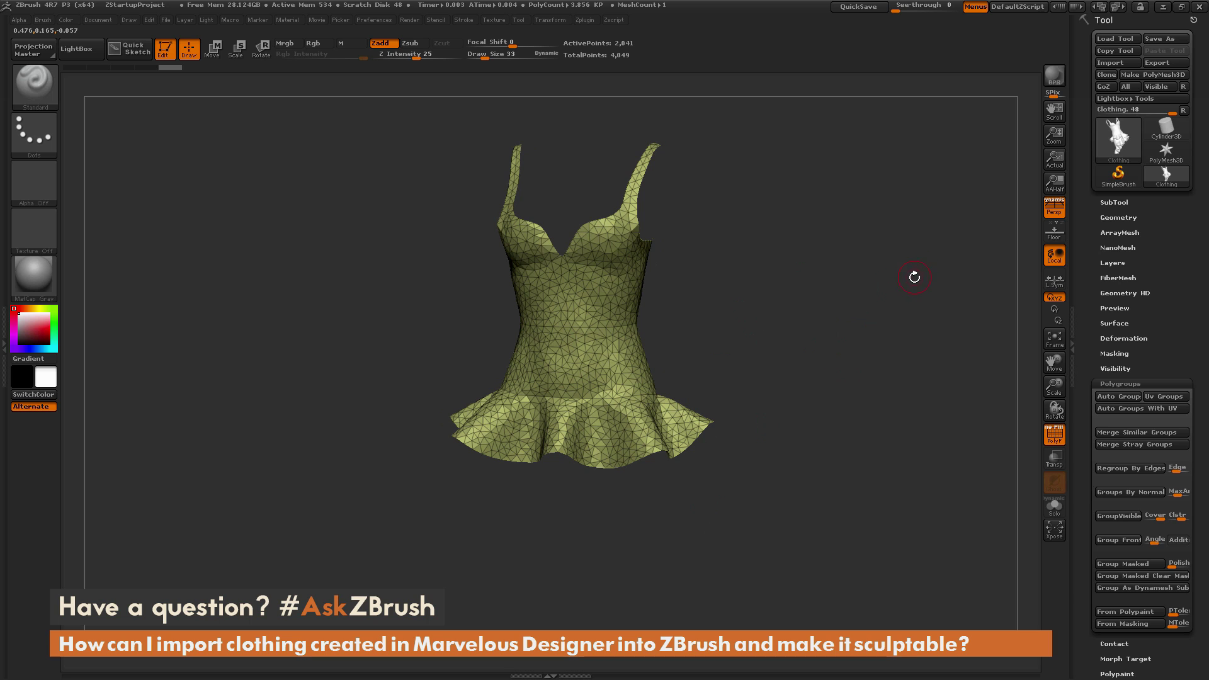
pyautogui.hotkey('ctrl', 'shift')
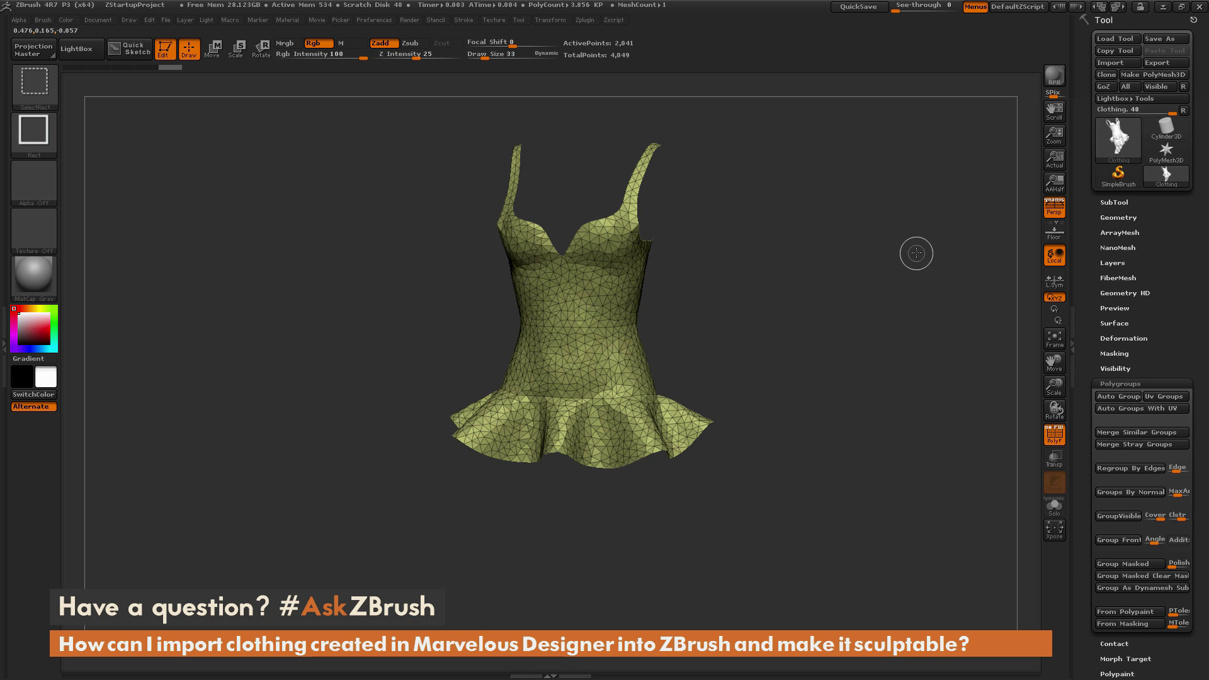
# - Unhide the blue skirt to show the full dress with its yellow-green top and blue skirt
pyautogui.keyDown('ctrl'); pyautogui.keyDown('shift'); pyautogui.click(911, 301); pyautogui.keyUp('shift'); pyautogui.keyUp('ctrl')
pyautogui.moveTo(815, 407)
pyautogui.mouseDown()
pyautogui.moveTo(830, 396)
pyautogui.moveTo(832, 413)
pyautogui.moveTo(822, 398)
pyautogui.mouseUp()
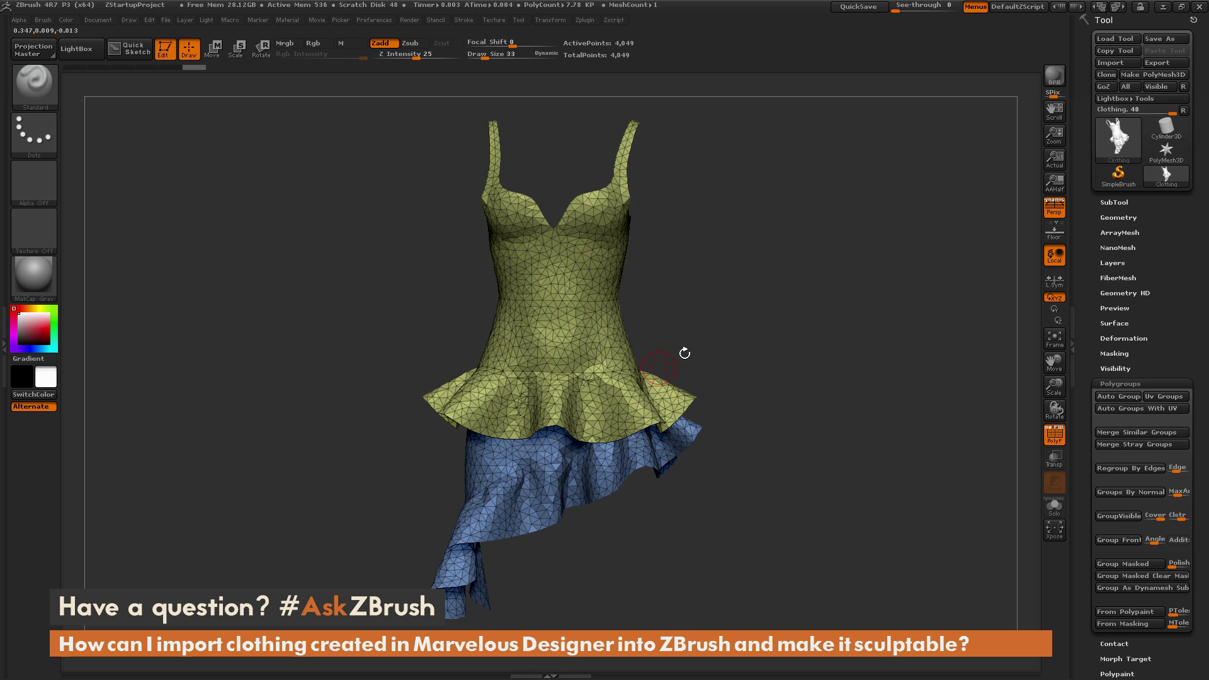
pyautogui.moveTo(790, 362)
pyautogui.mouseDown()
pyautogui.moveTo(818, 360)
pyautogui.moveTo(812, 370)
pyautogui.moveTo(769, 362)
pyautogui.mouseUp()
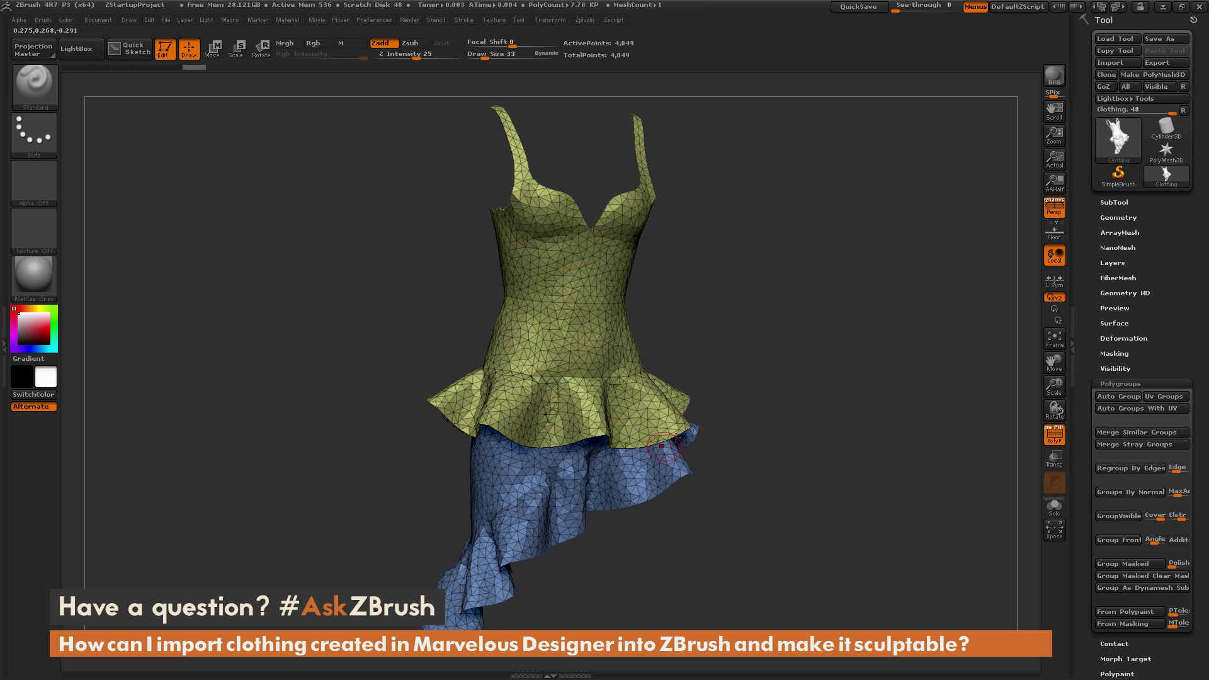
# - Split the dress into separate subtools by polygroup, confirming the non-undoable operation
pyautogui.click(1113, 203)
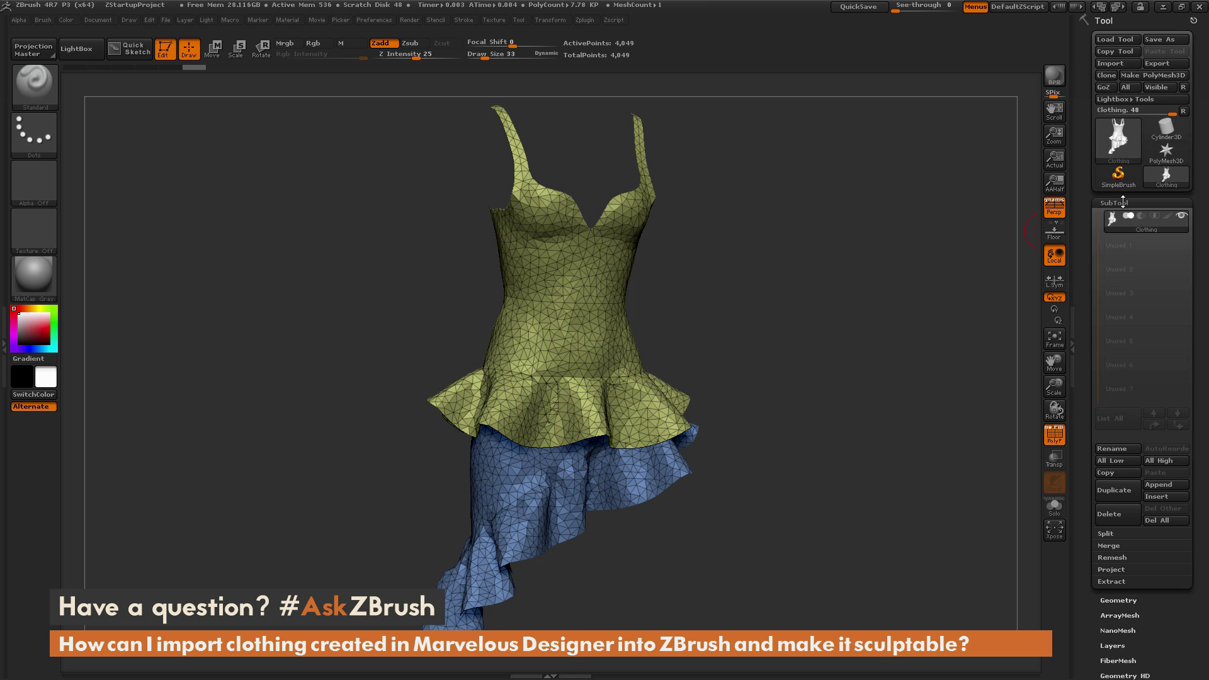
pyautogui.click(1108, 534)
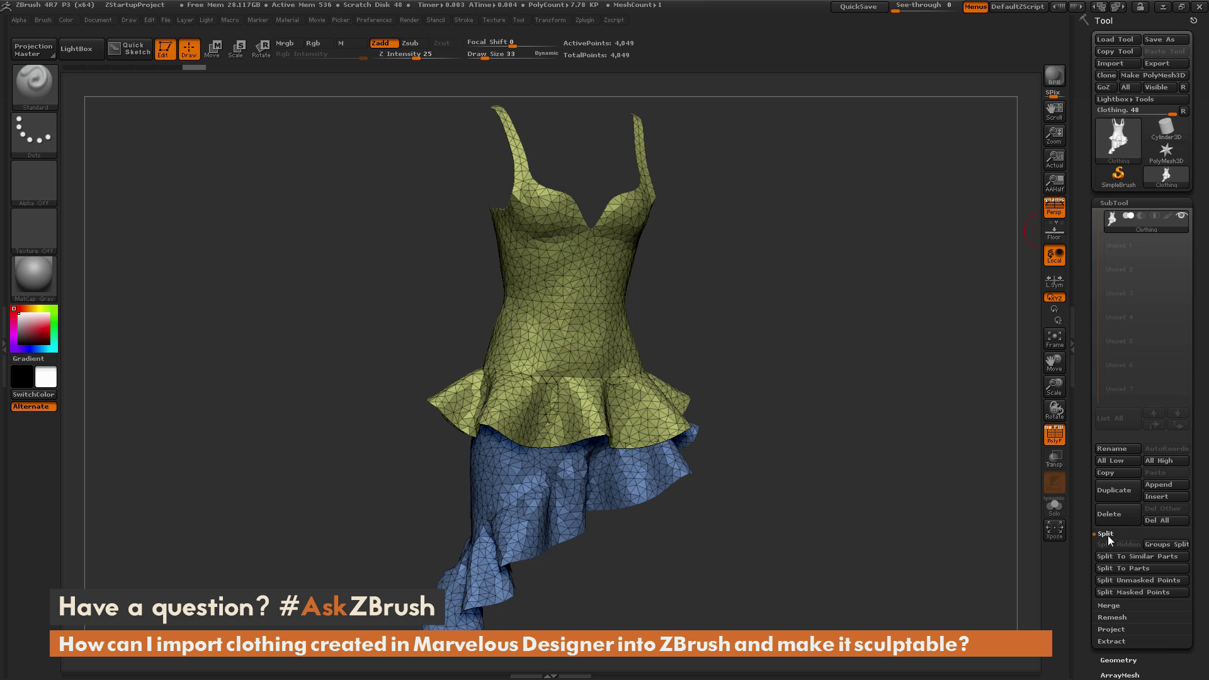
pyautogui.click(1168, 549)
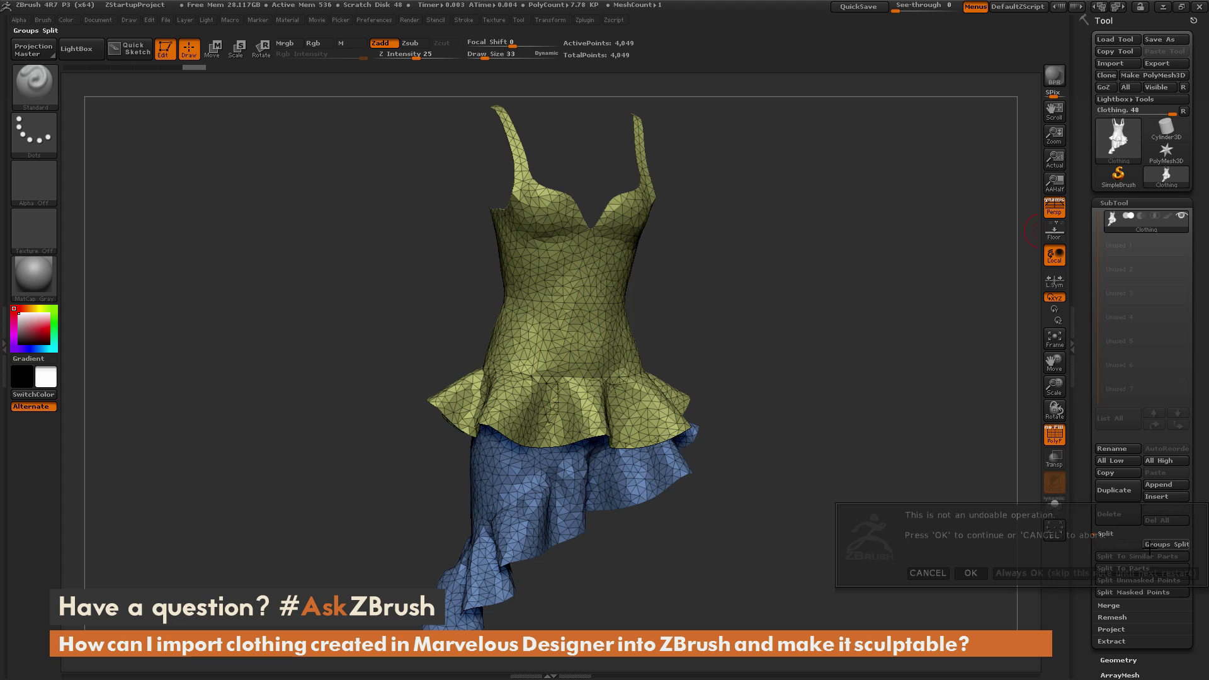
pyautogui.click(965, 575)
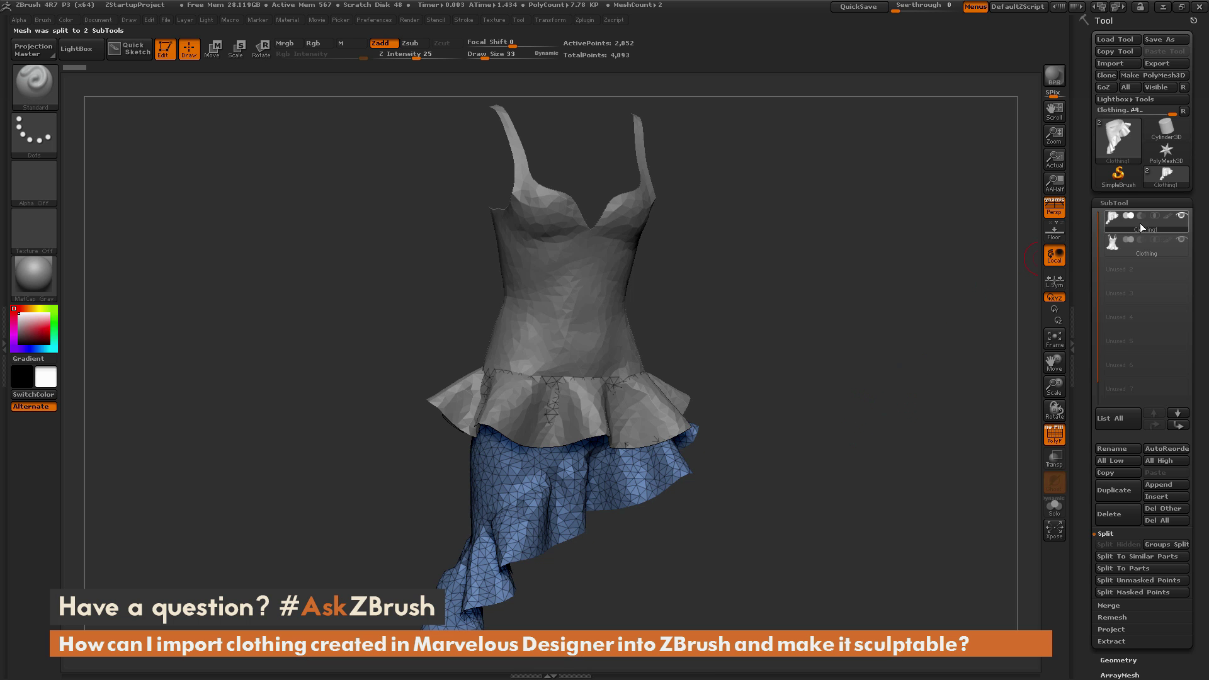
# - Make the Clothing dress top the active subtool and orbit to inspect it
pyautogui.click(1142, 253)
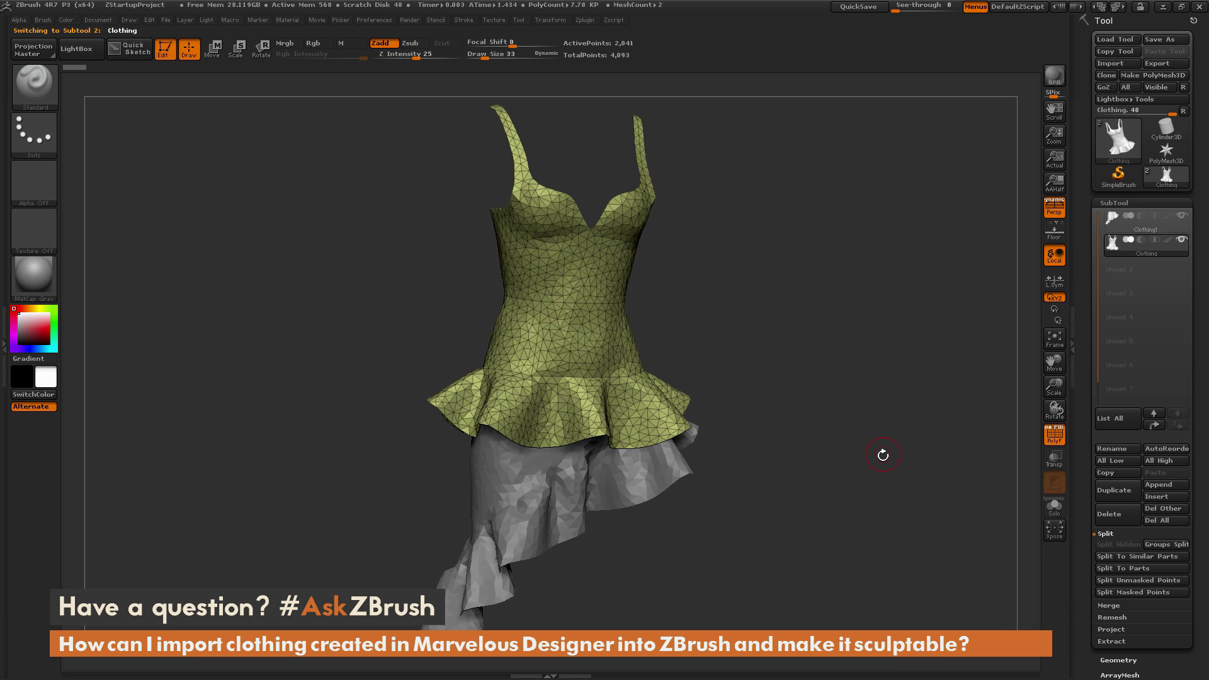
pyautogui.moveTo(883, 455); pyautogui.dragTo(796, 434)
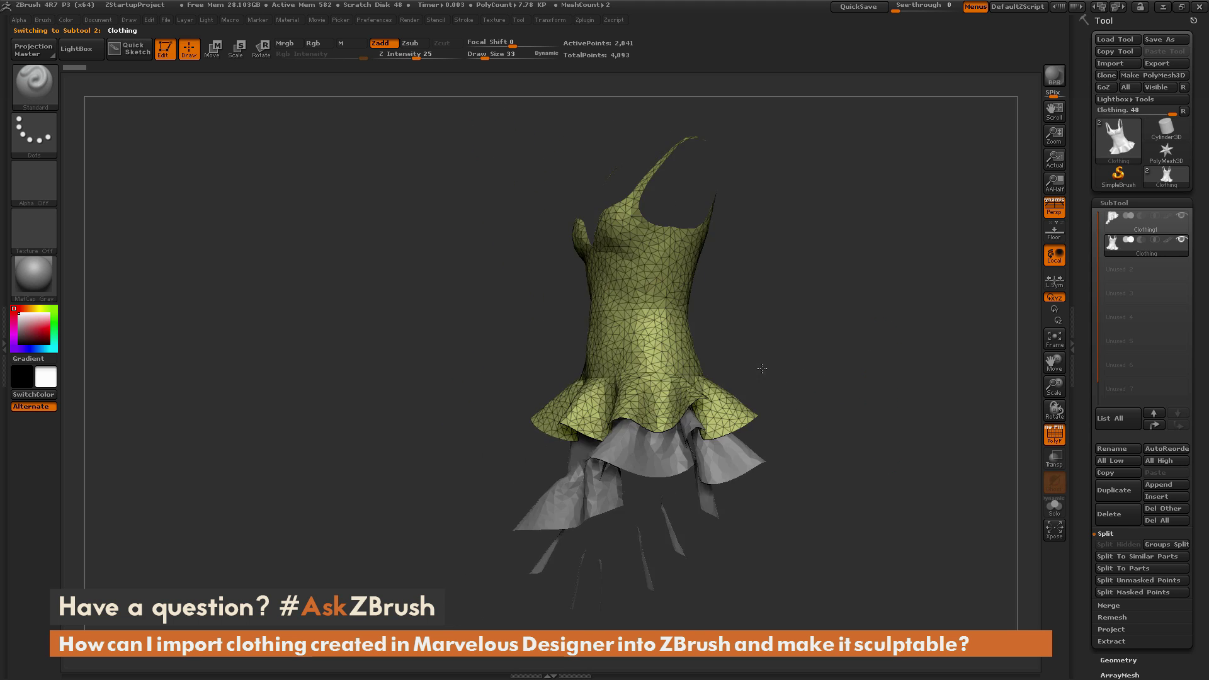
pyautogui.moveTo(762, 368)
pyautogui.mouseDown()
pyautogui.moveTo(806, 376)
pyautogui.moveTo(795, 342)
pyautogui.moveTo(781, 348)
pyautogui.mouseUp()
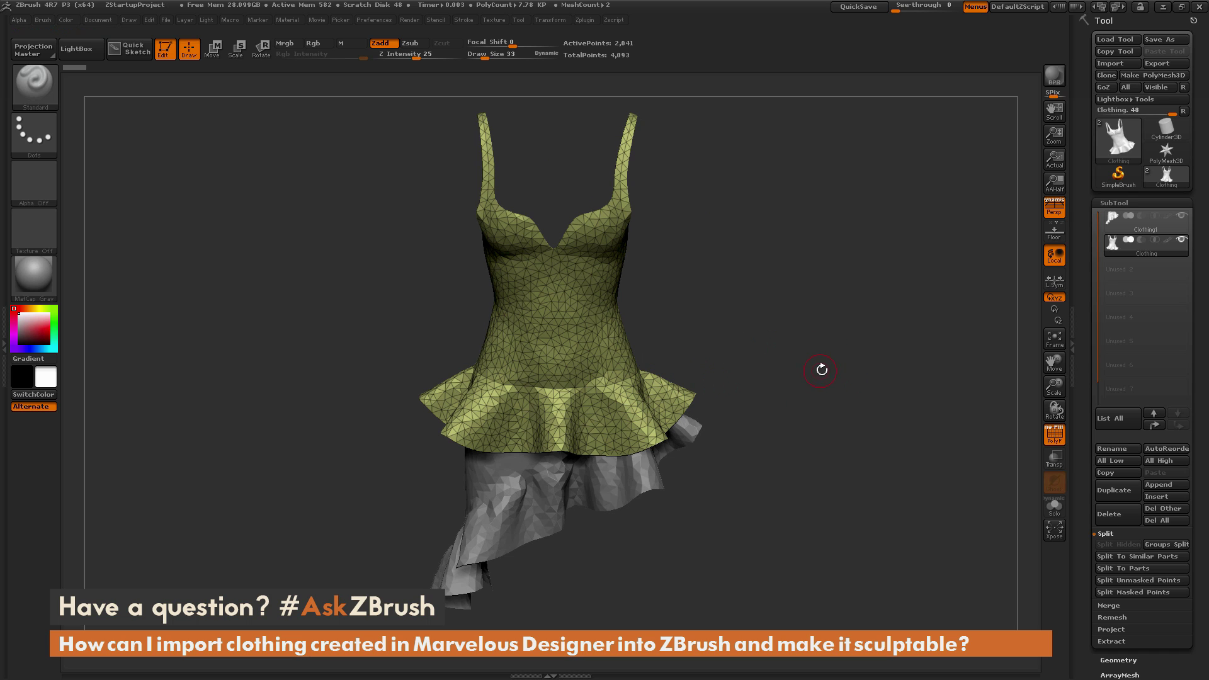
pyautogui.moveTo(908, 481); pyautogui.dragTo(1038, 400)
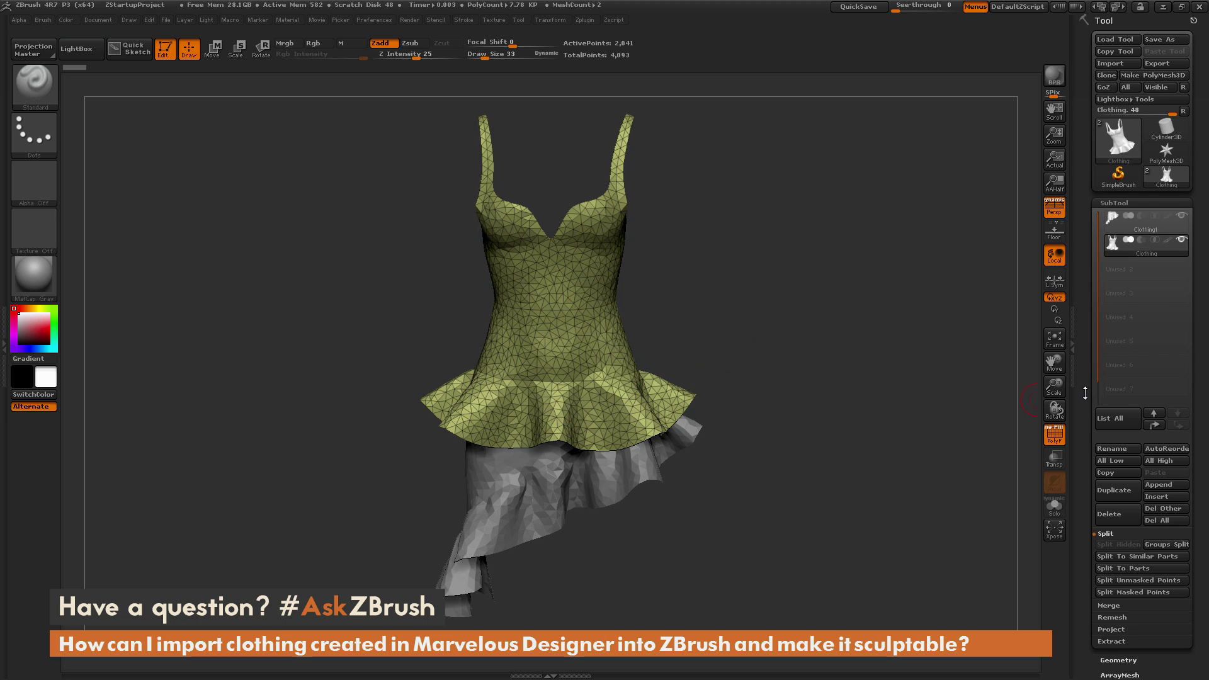
pyautogui.scroll(-5, 1117, 315)
# - Expand Geometry > ZRemesher in the Tool palette and orbit the still-triangulated dress top
pyautogui.click(1118, 408)
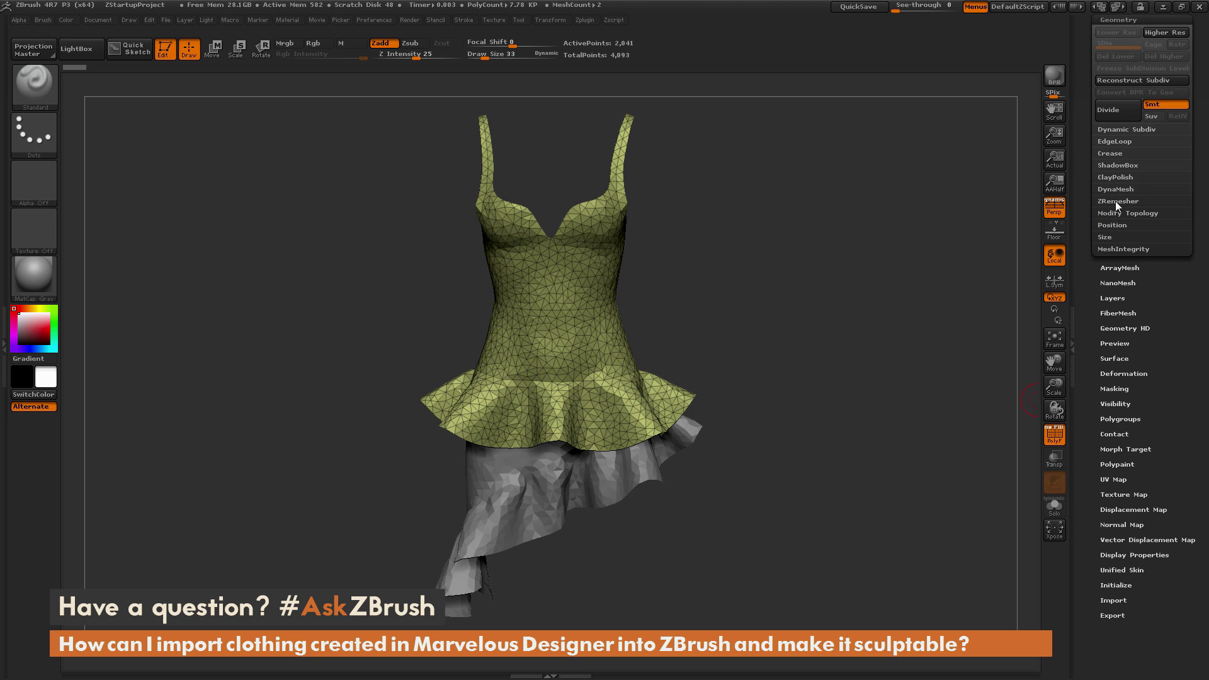
pyautogui.click(1118, 201)
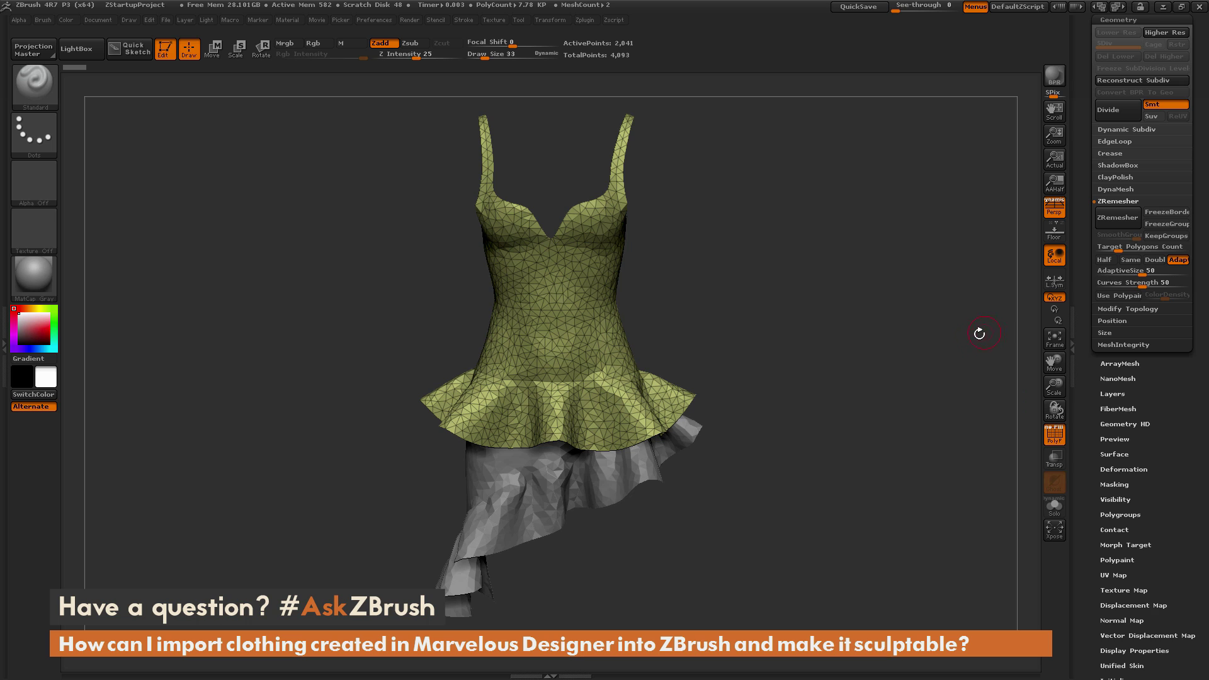
pyautogui.moveTo(876, 410)
pyautogui.mouseDown()
pyautogui.moveTo(872, 397)
pyautogui.moveTo(877, 418)
pyautogui.moveTo(710, 359)
pyautogui.mouseUp()
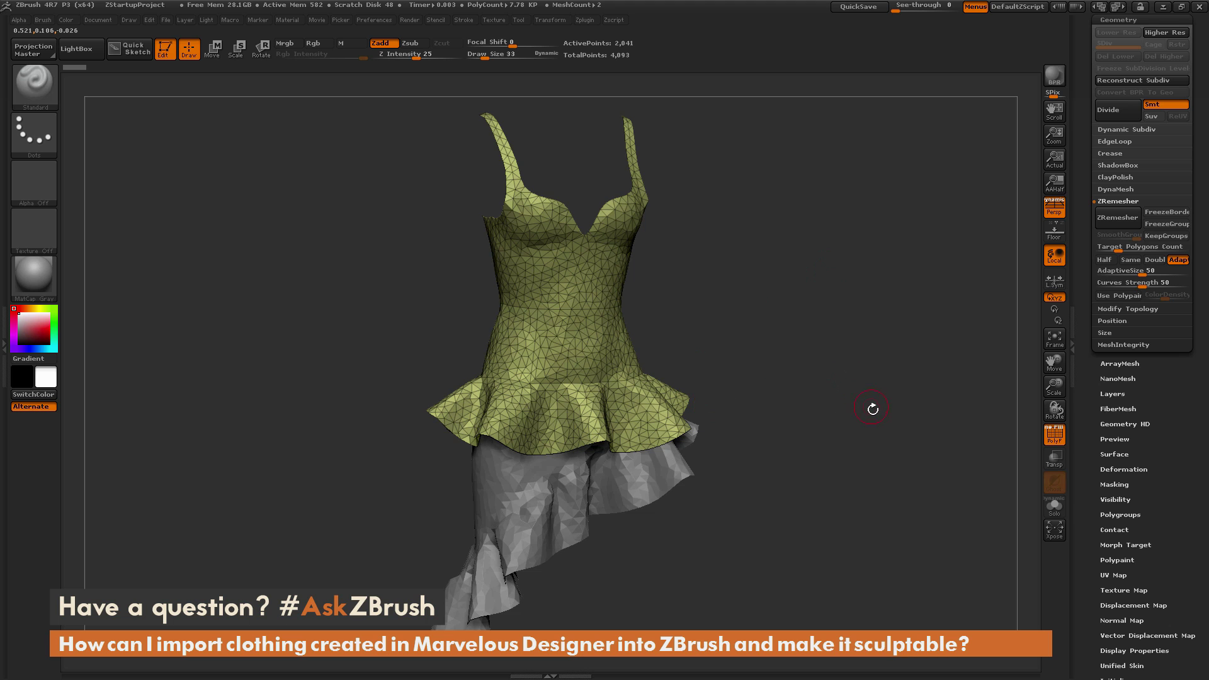
pyautogui.moveTo(872, 409); pyautogui.dragTo(863, 418)
pyautogui.moveTo(941, 349); pyautogui.dragTo(906, 356)
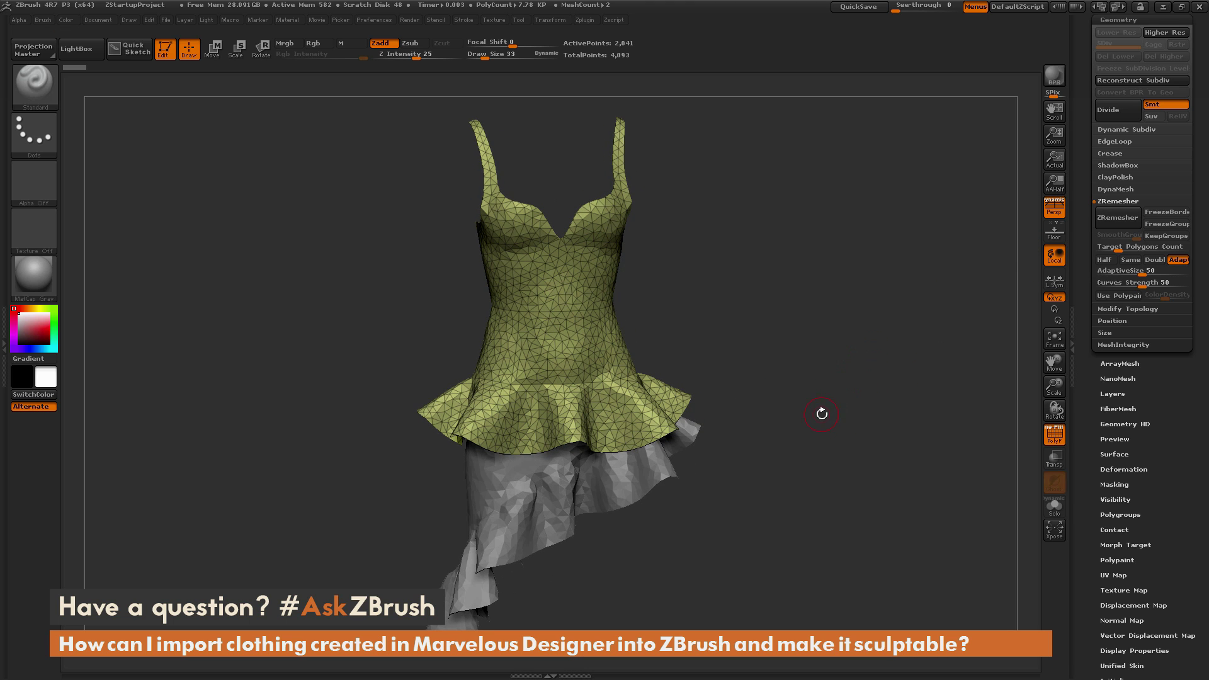
pyautogui.moveTo(822, 414)
pyautogui.mouseDown()
pyautogui.moveTo(829, 421)
pyautogui.moveTo(840, 404)
pyautogui.mouseUp()
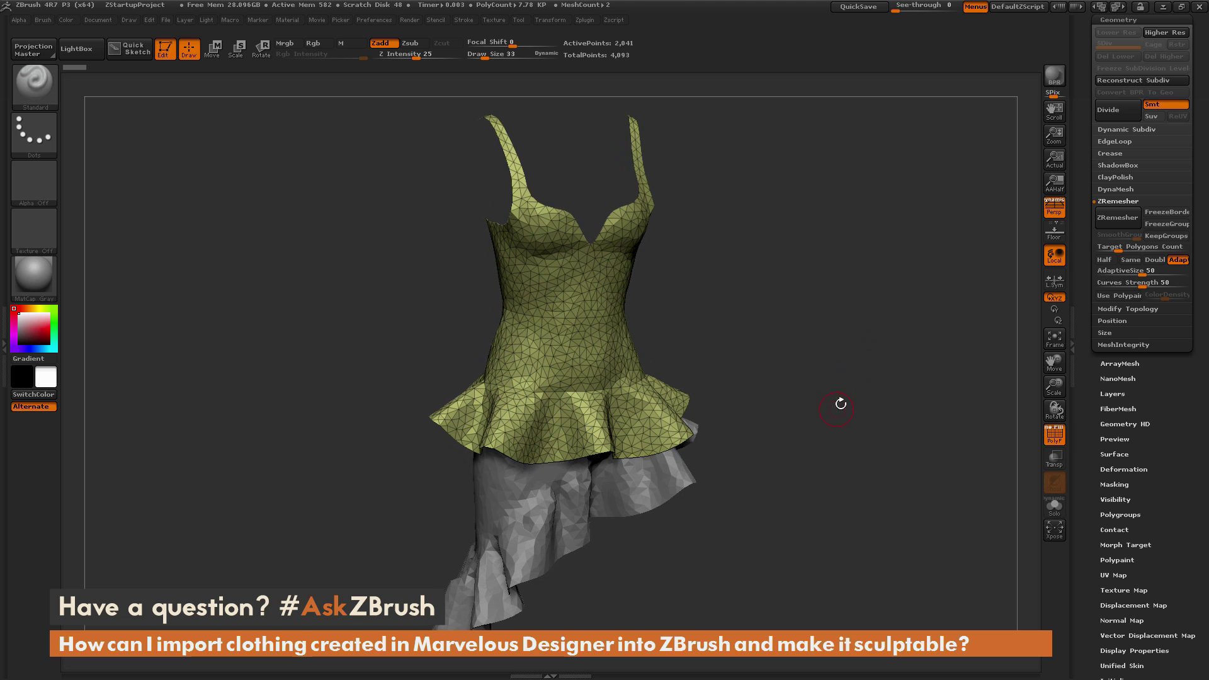
# - Run ZRemesher on the dress top, producing an even 5,233-point quad grid
pyautogui.click(1116, 217)
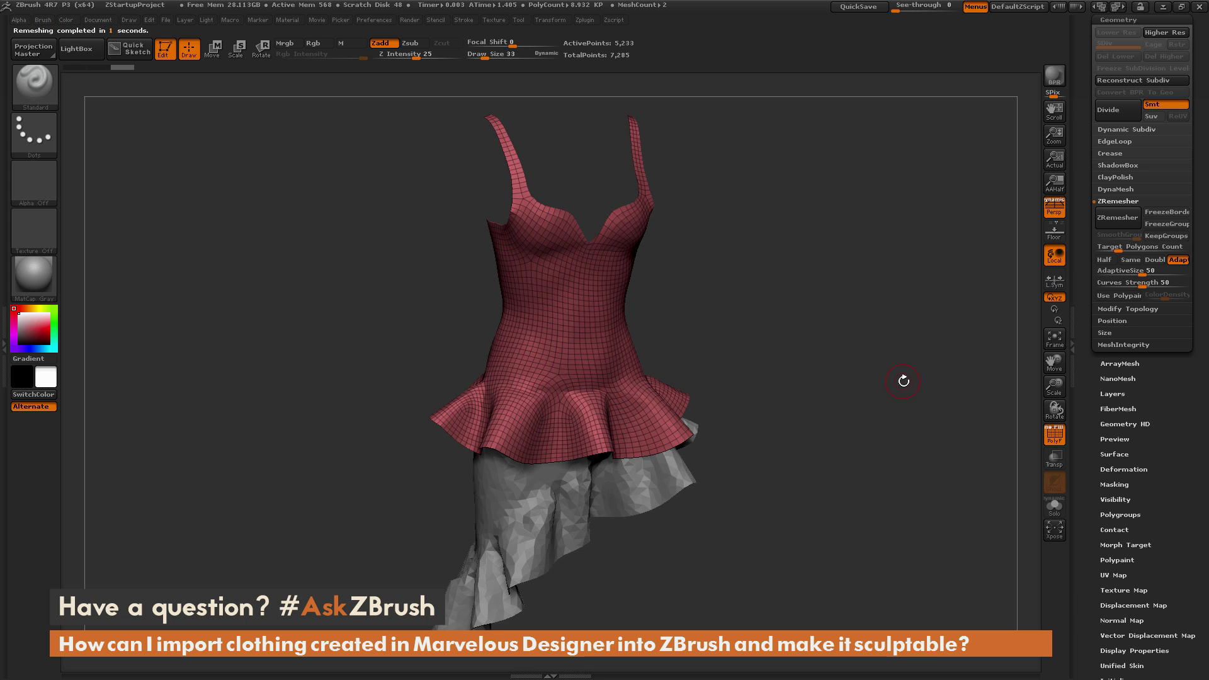
pyautogui.moveTo(911, 386); pyautogui.dragTo(942, 379)
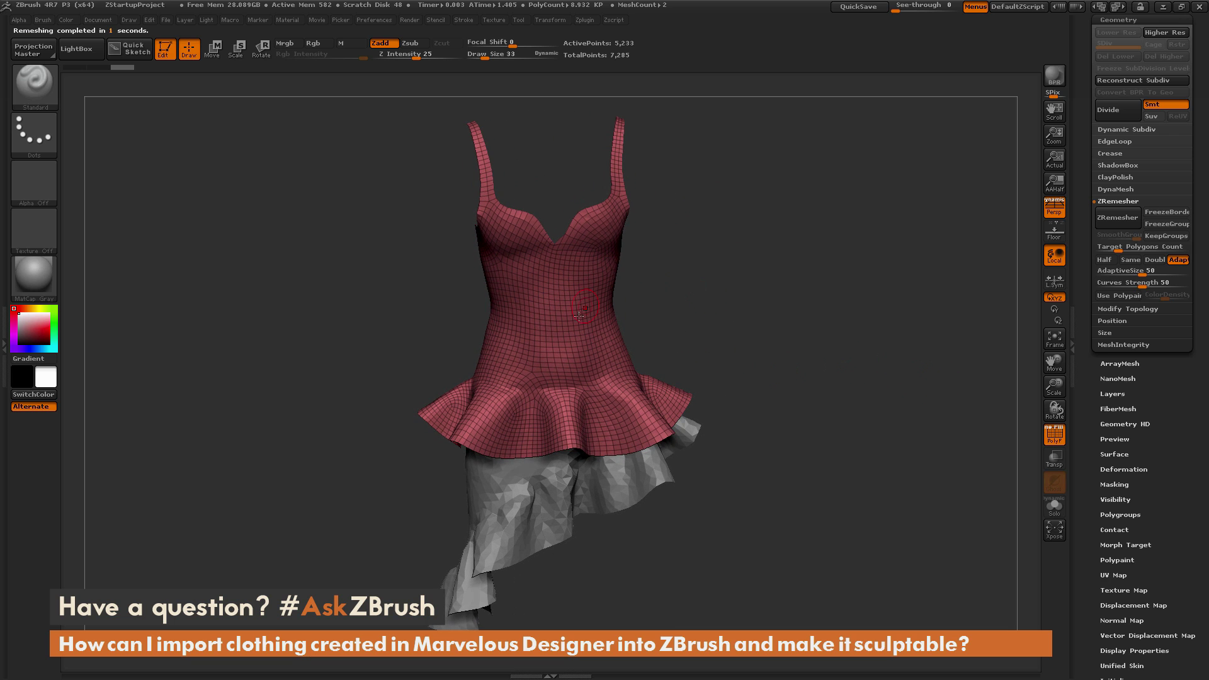
pyautogui.moveTo(755, 307); pyautogui.dragTo(763, 310)
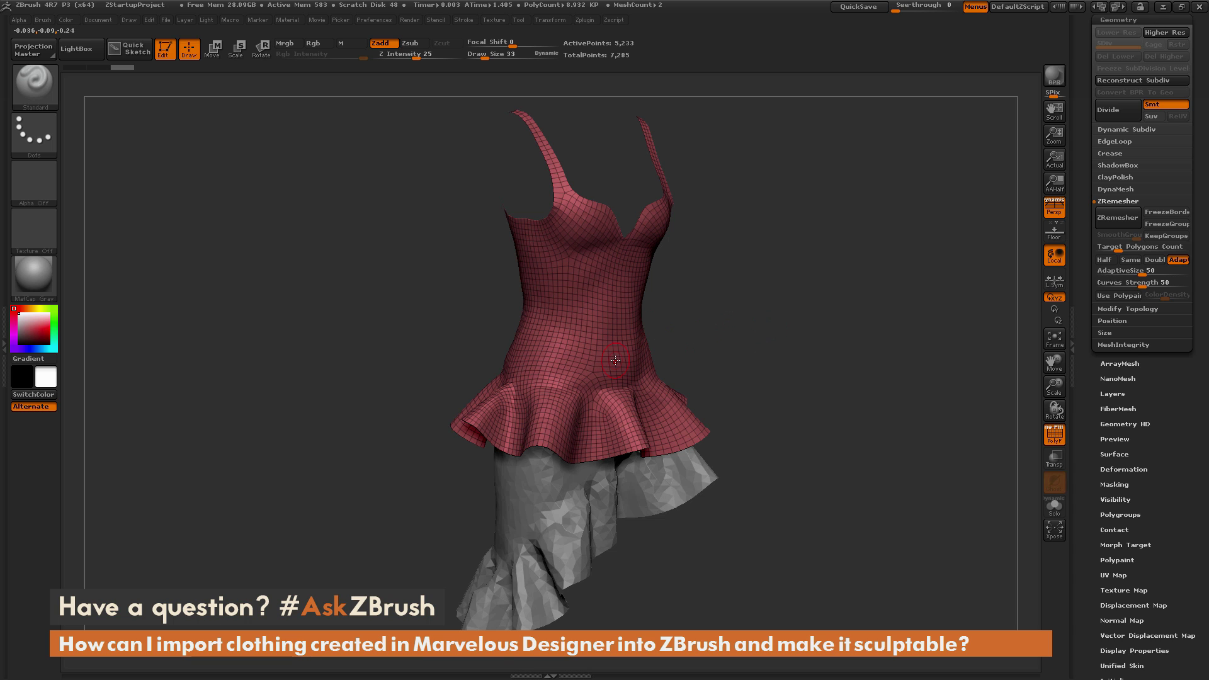
# - Select the ZModeler brush and bring up its polygon action menu over the dress top
pyautogui.click(34, 89)
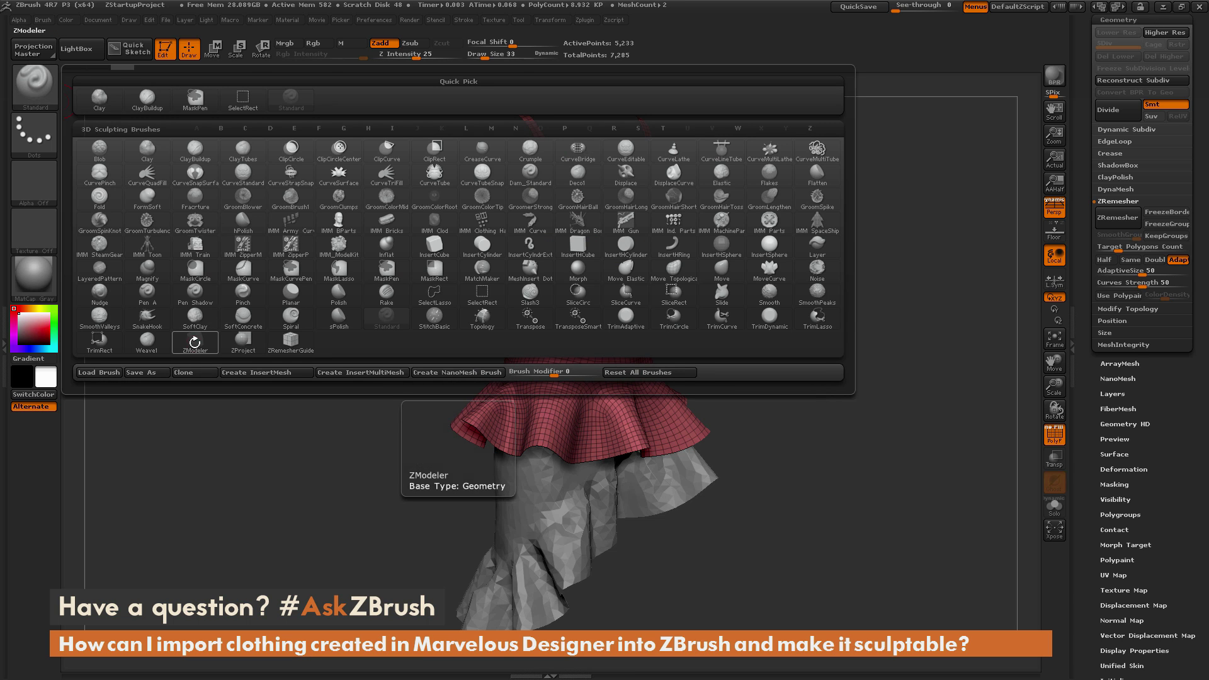
pyautogui.click(197, 348)
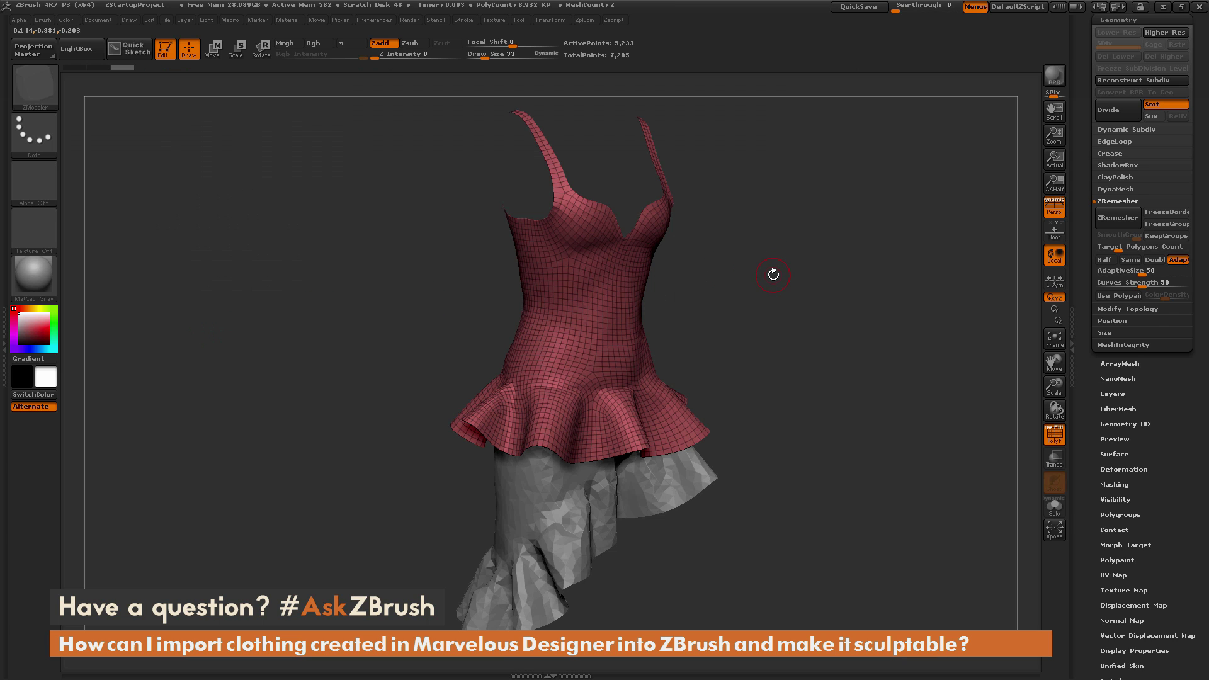
pyautogui.press('b')
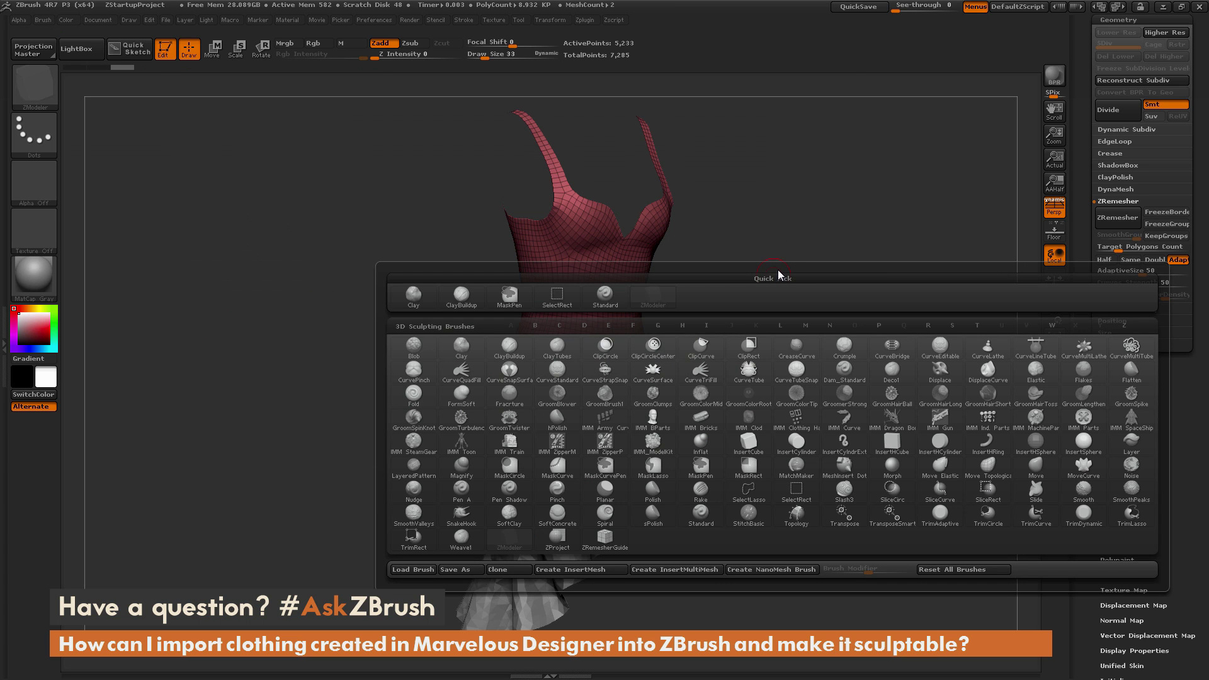
pyautogui.press('z')
pyautogui.press('m')
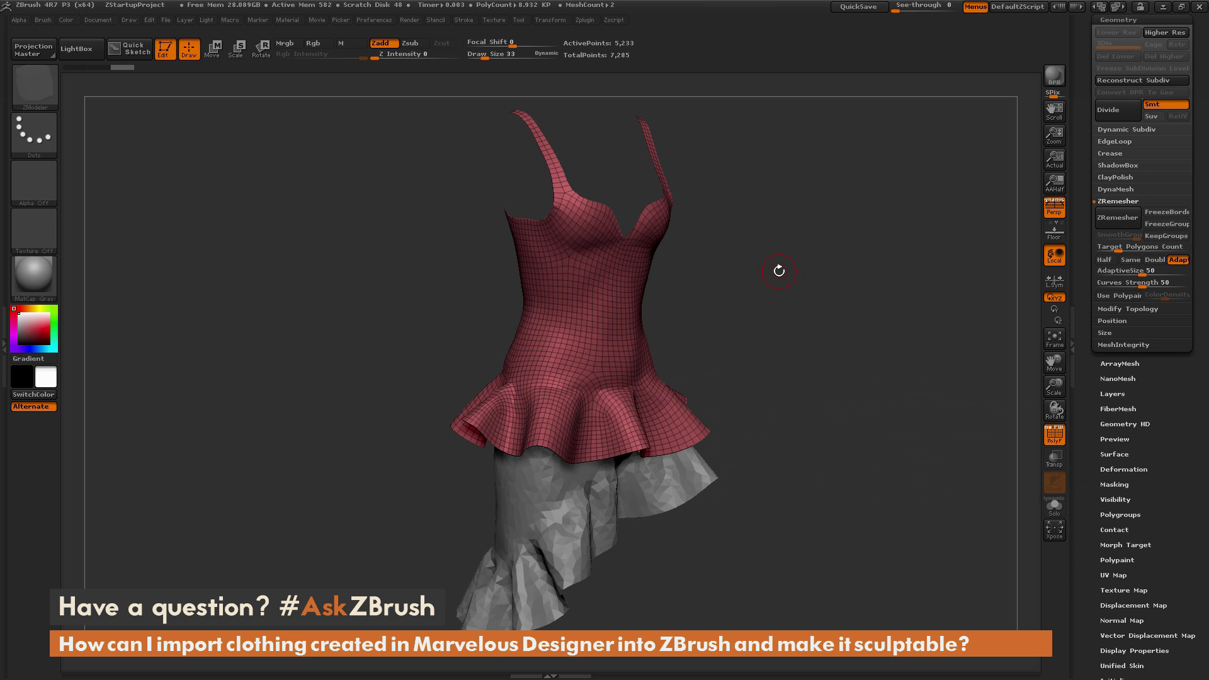
pyautogui.moveTo(782, 279)
pyautogui.mouseDown()
pyautogui.moveTo(786, 326)
pyautogui.moveTo(778, 273)
pyautogui.mouseUp()
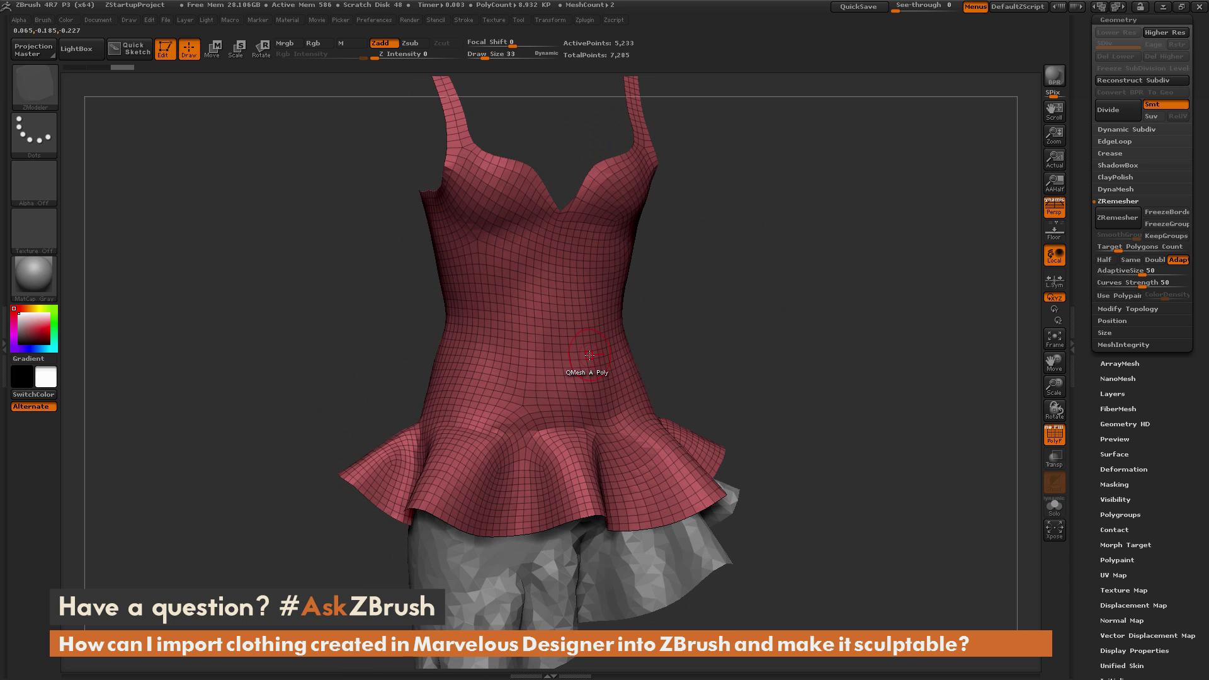
pyautogui.press('space')
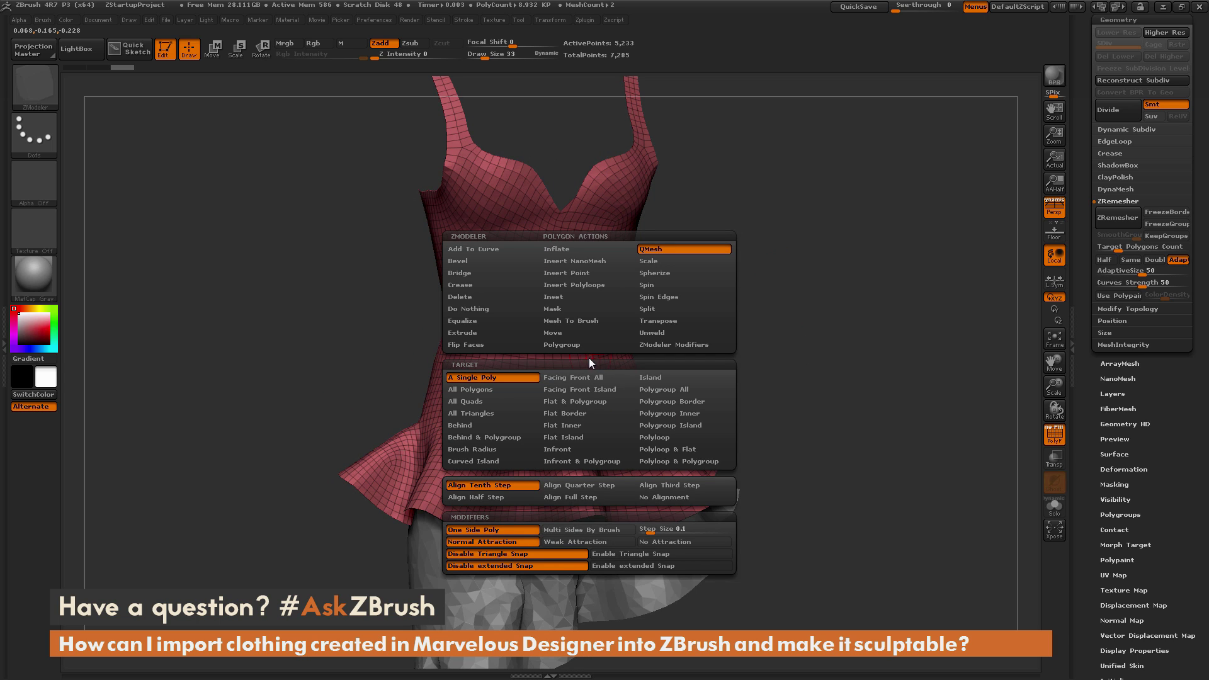
# - Set QMesh to All Polygons and extrude the dress top into a 10,466-point thick shell
pyautogui.click(489, 389)
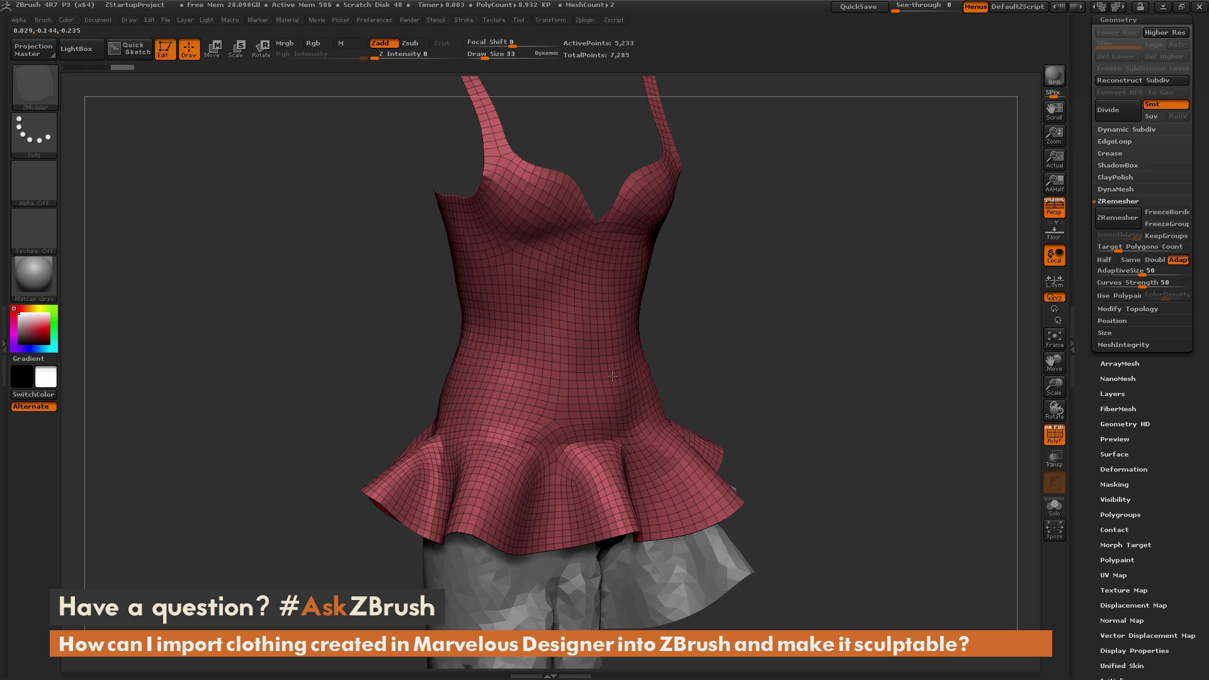
pyautogui.moveTo(612, 376); pyautogui.dragTo(626, 376)
pyautogui.moveTo(850, 292); pyautogui.dragTo(734, 273)
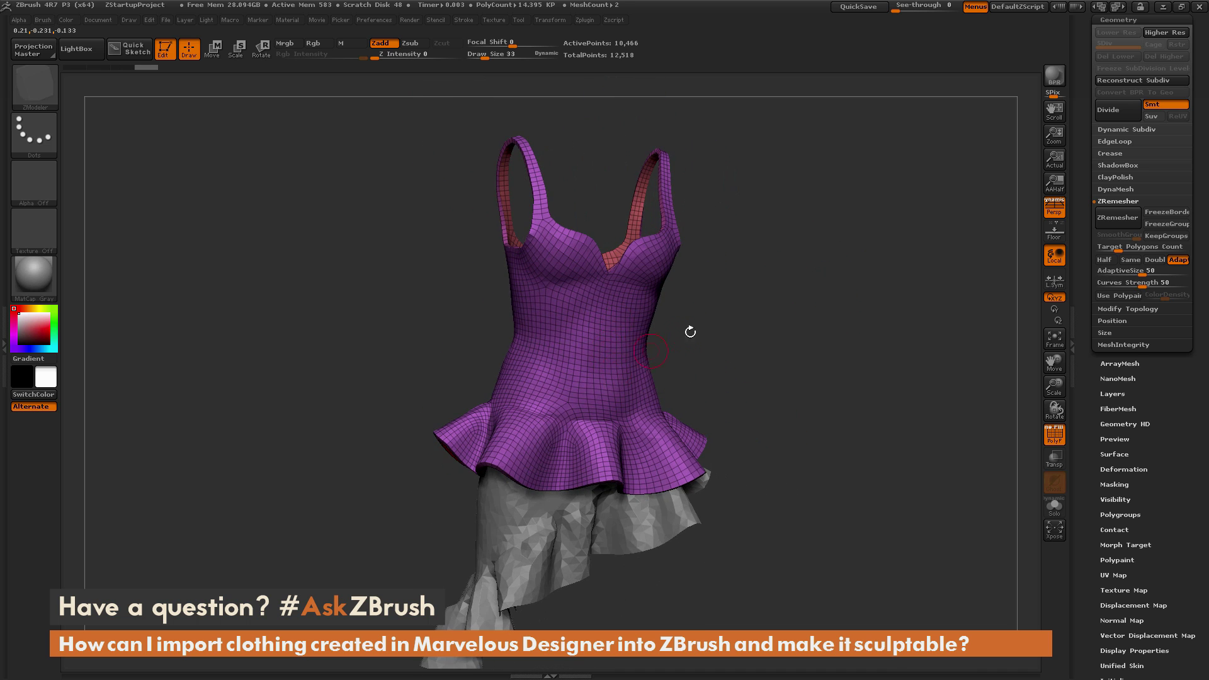
pyautogui.moveTo(742, 315); pyautogui.dragTo(680, 262)
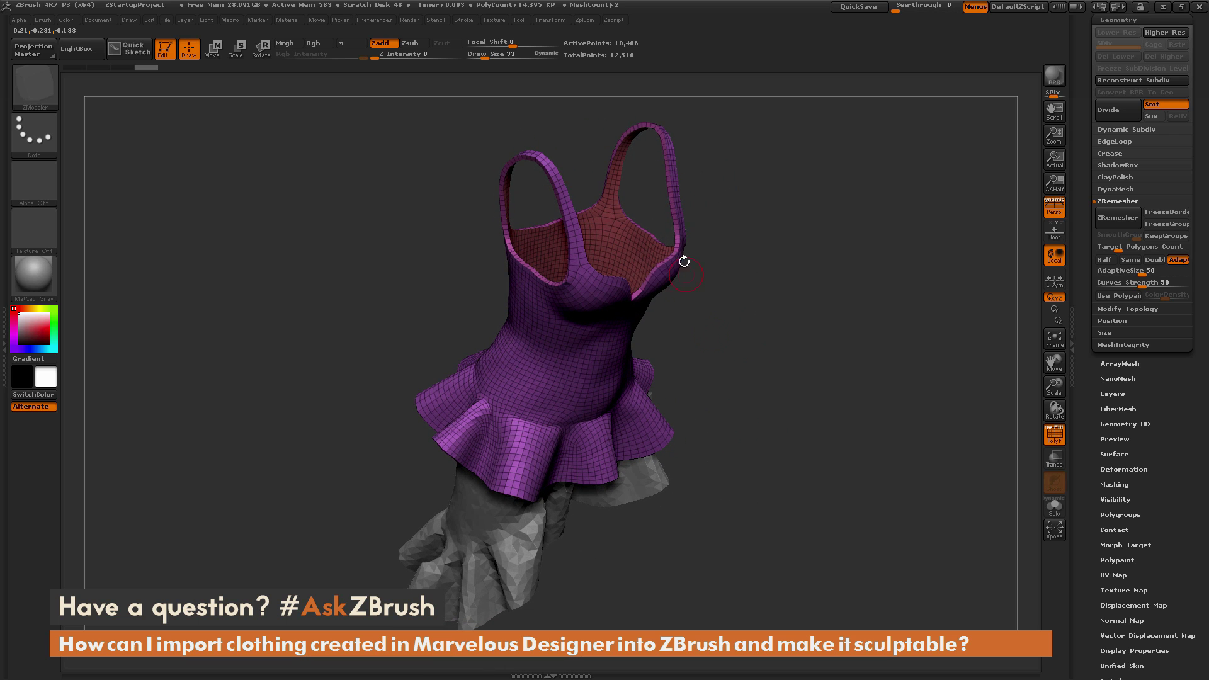
pyautogui.moveTo(831, 315)
pyautogui.mouseDown()
pyautogui.moveTo(835, 284)
pyautogui.moveTo(812, 311)
pyautogui.moveTo(815, 340)
pyautogui.moveTo(723, 258)
pyautogui.mouseUp()
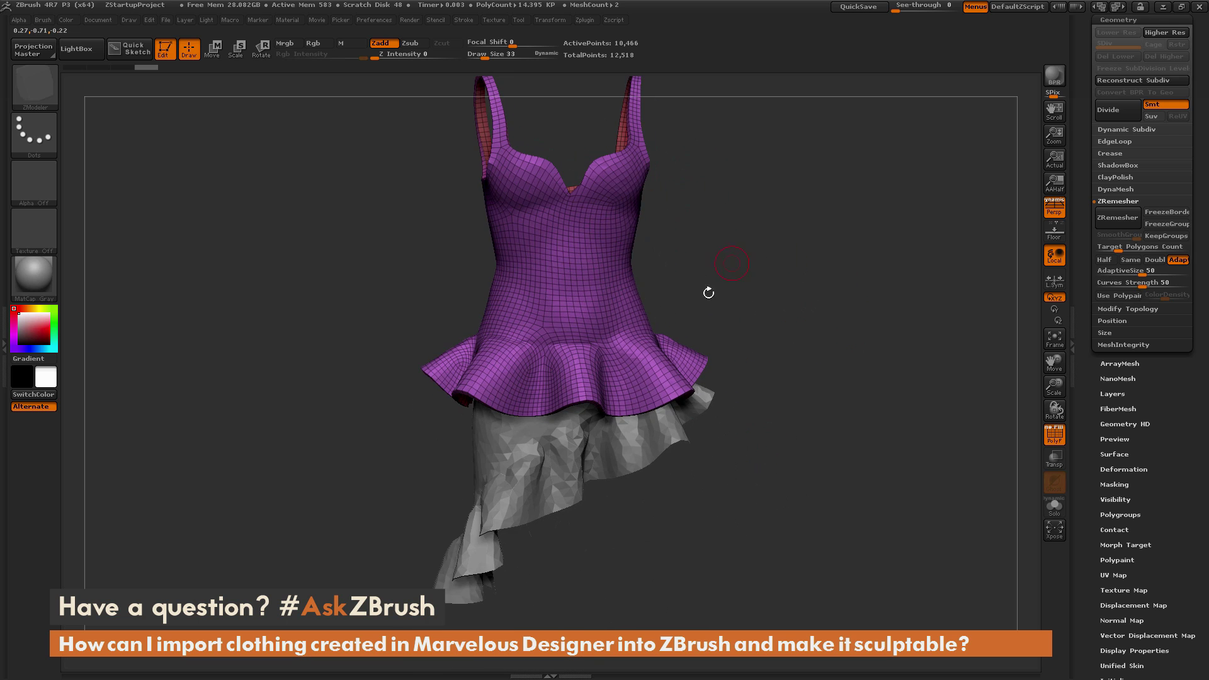
# - Make the Clothing1 skirt subtool active and ZRemesh it into quads
pyautogui.keyDown('alt'); pyautogui.click(673, 436); pyautogui.keyUp('alt')
pyautogui.moveTo(844, 353); pyautogui.dragTo(831, 332)
pyautogui.scroll(3, 1119, 116)
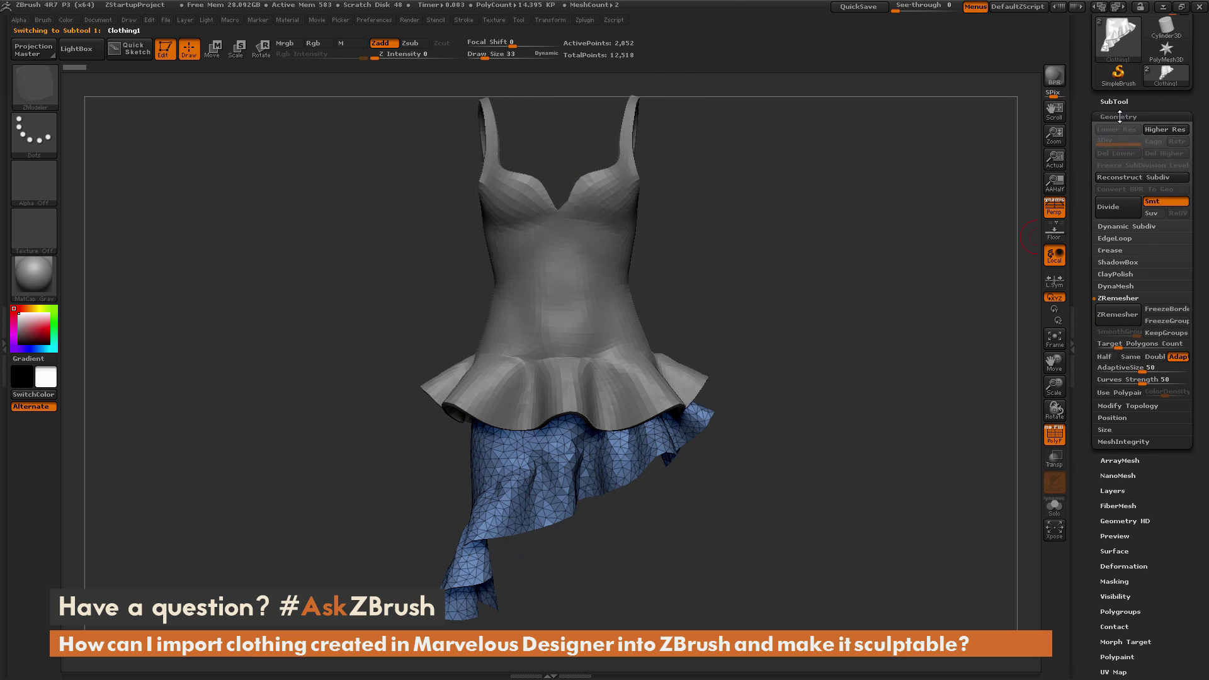
pyautogui.click(1116, 316)
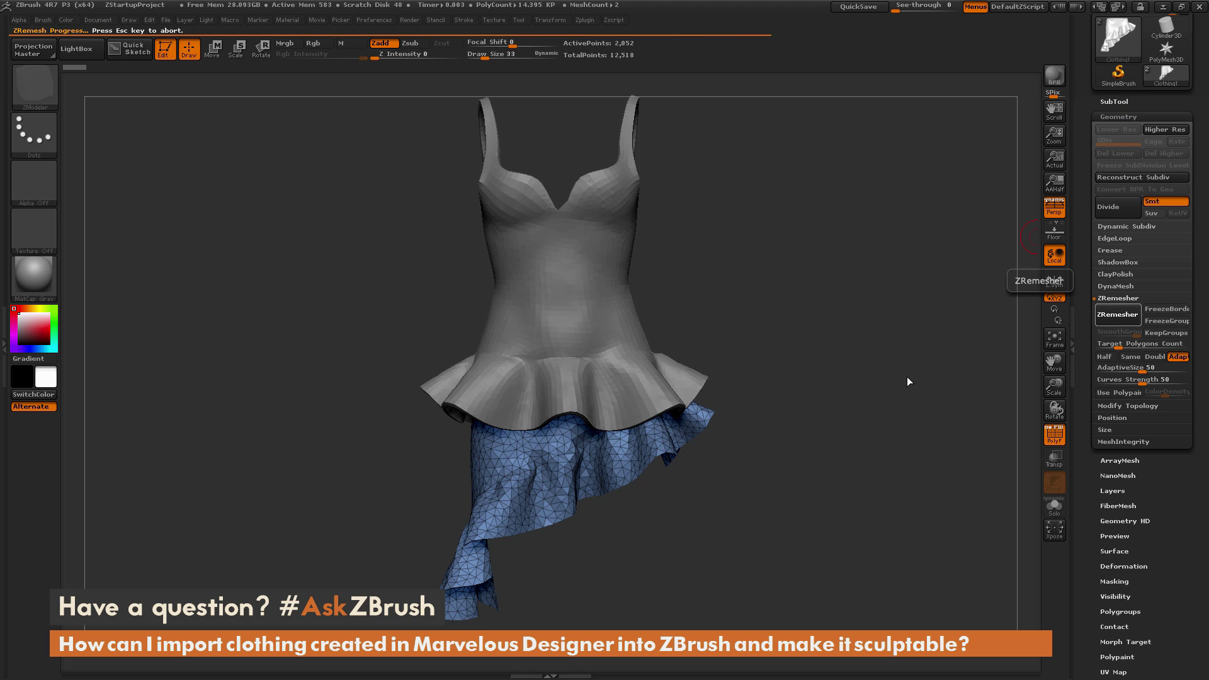
# - QMesh-extrude all skirt polygons to give it thickness, reaching 12,870 points
pyautogui.moveTo(836, 381); pyautogui.dragTo(801, 355)
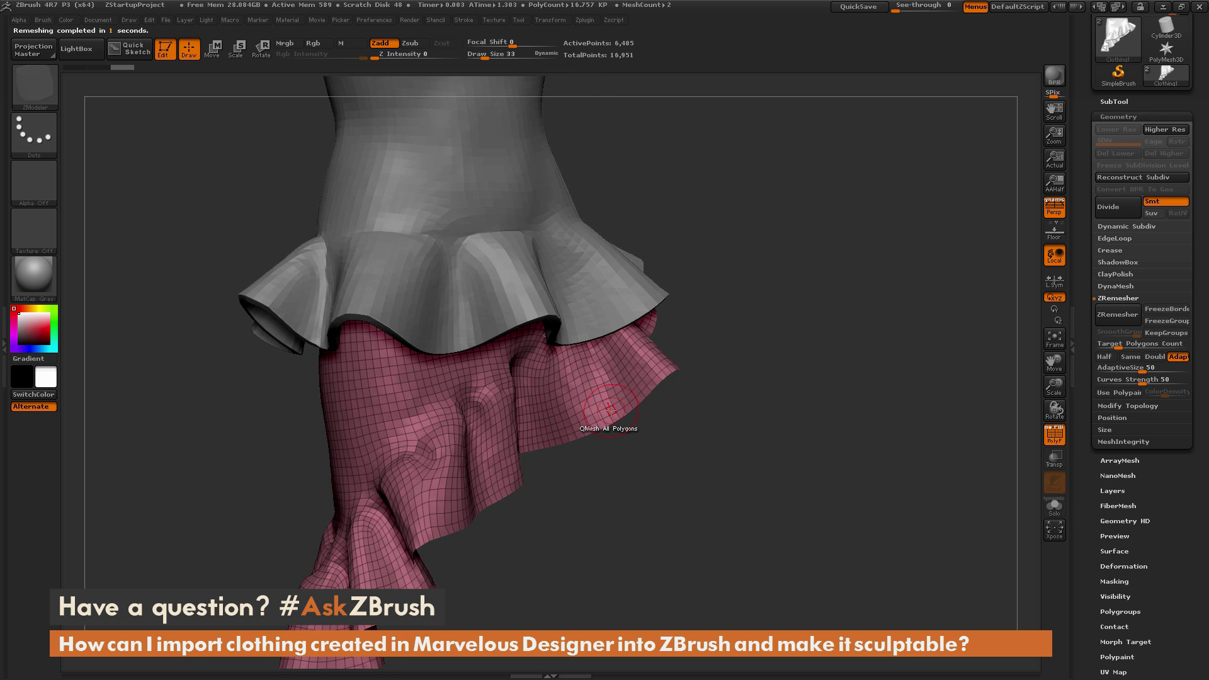
pyautogui.moveTo(611, 410); pyautogui.dragTo(606, 394)
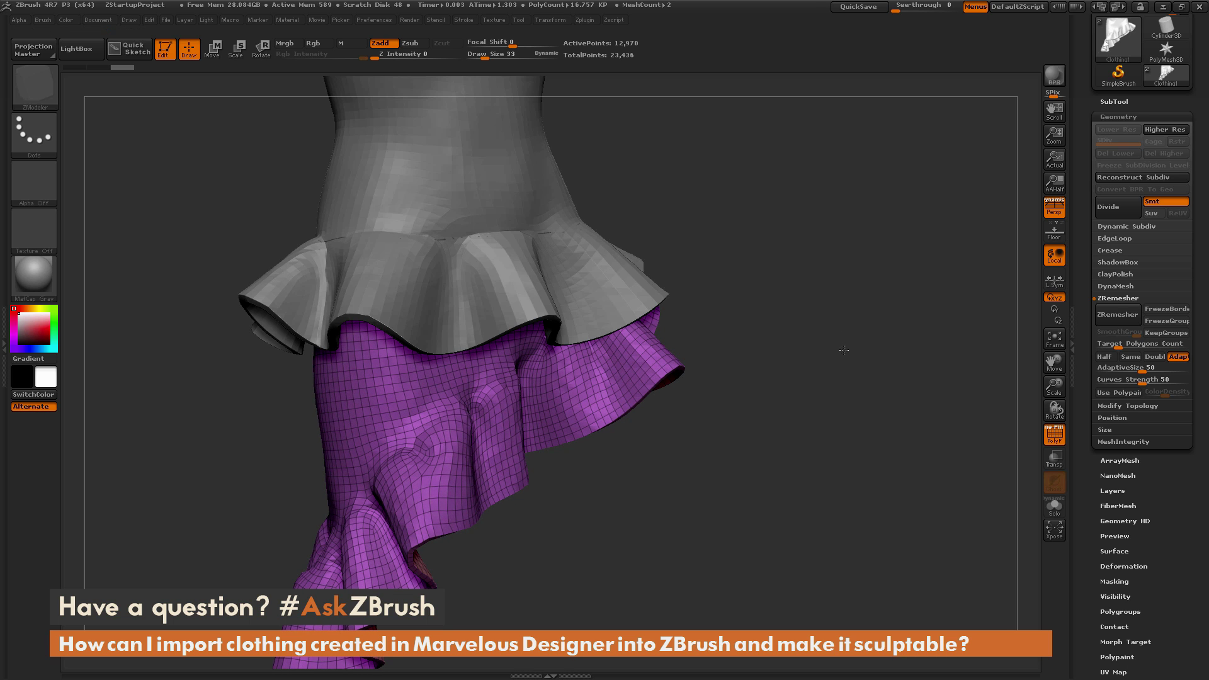
pyautogui.moveTo(844, 350); pyautogui.dragTo(816, 282)
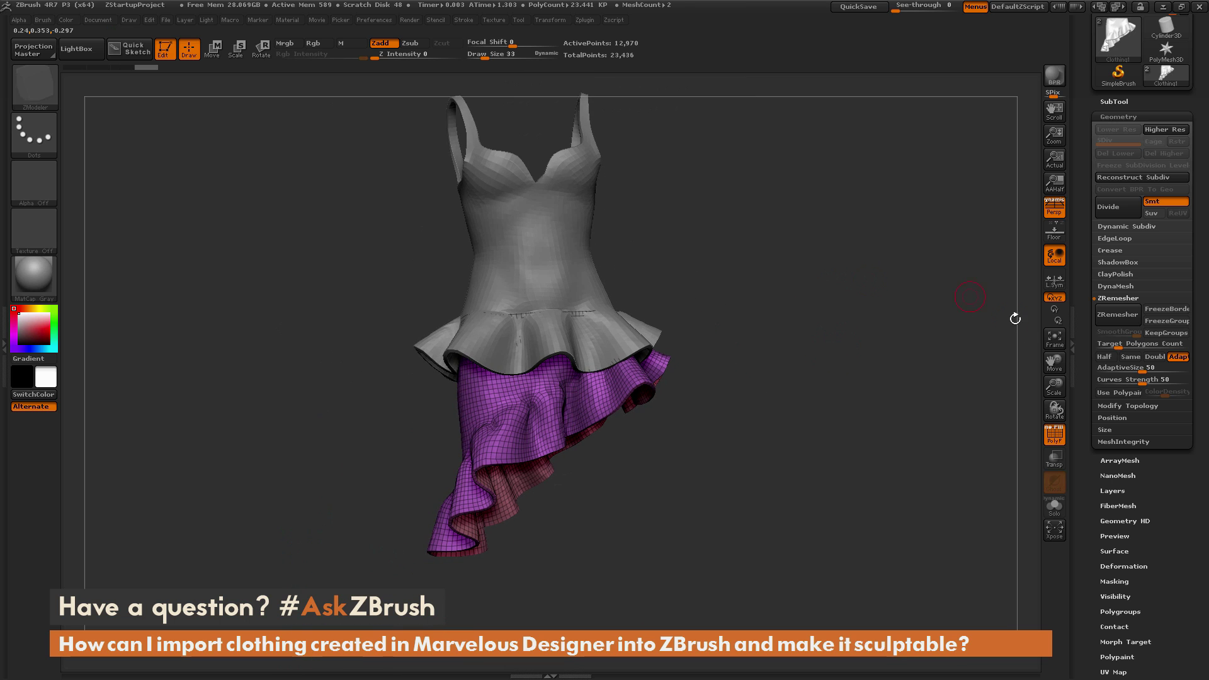
# - Toggle PolyF off, on and off again, leaving the thickened two-piece dress shown in plain grey
pyautogui.click(1052, 439)
pyautogui.moveTo(944, 408); pyautogui.dragTo(967, 374)
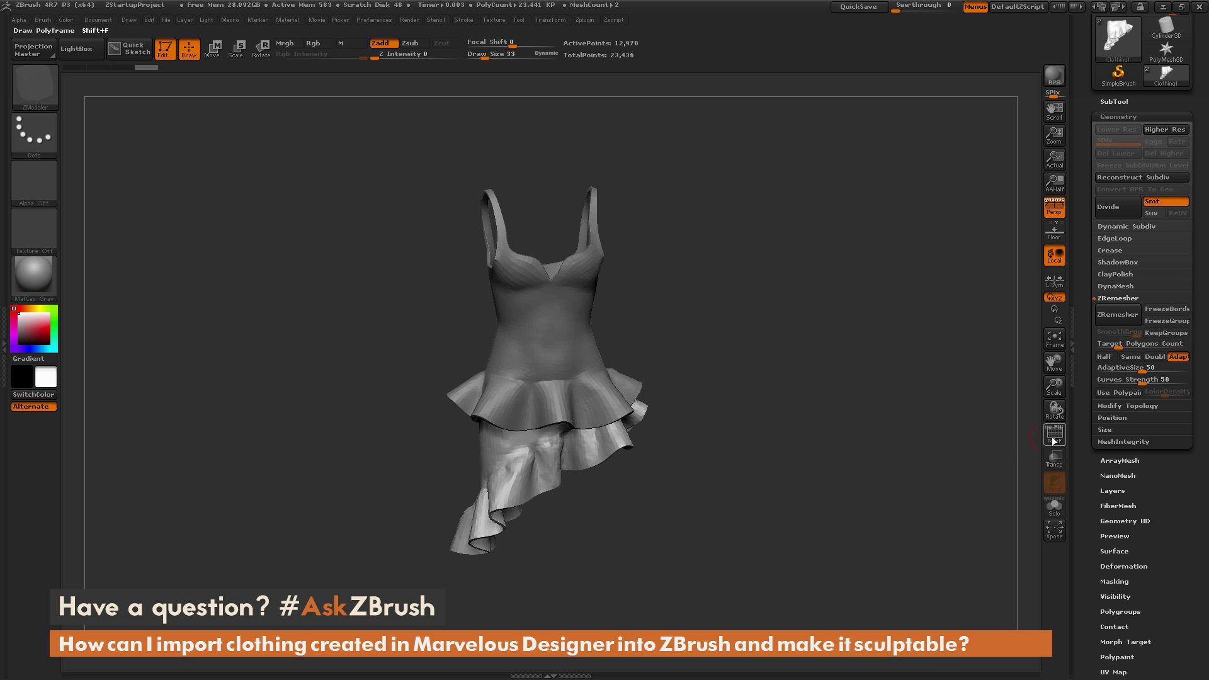
pyautogui.click(1054, 439)
pyautogui.moveTo(850, 437)
pyautogui.mouseDown()
pyautogui.moveTo(816, 424)
pyautogui.moveTo(830, 417)
pyautogui.mouseUp()
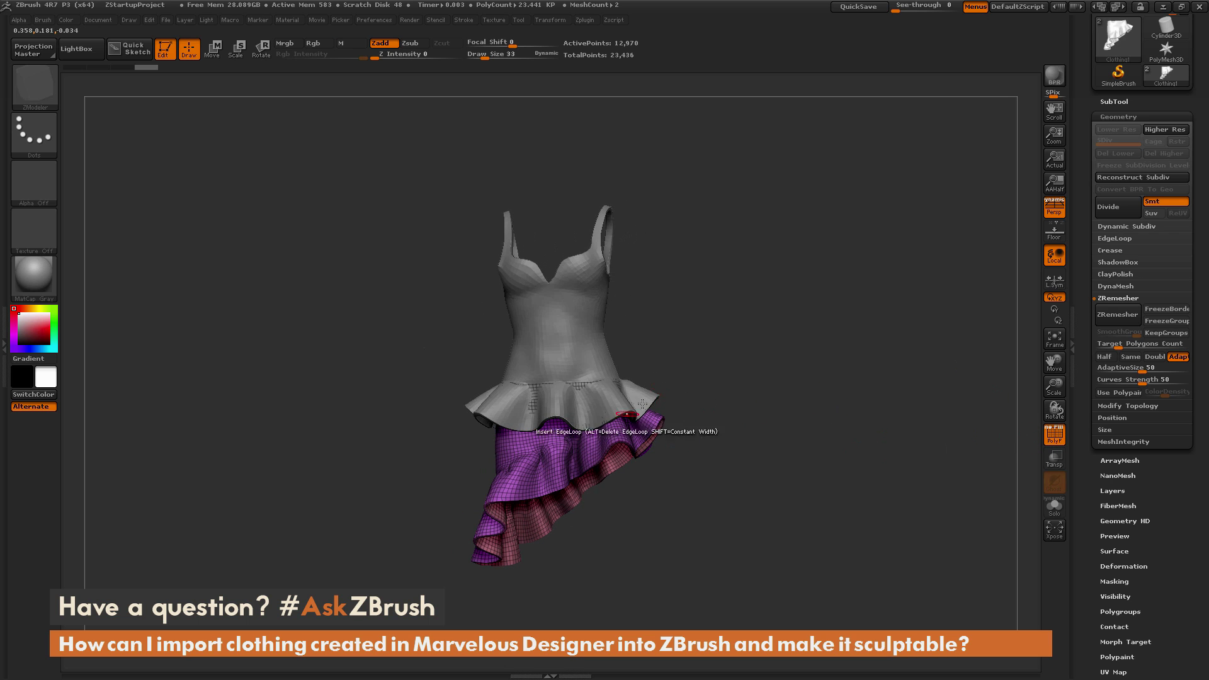
pyautogui.click(1048, 439)
pyautogui.moveTo(690, 398)
pyautogui.mouseDown()
pyautogui.moveTo(749, 426)
pyautogui.moveTo(687, 412)
pyautogui.mouseUp()
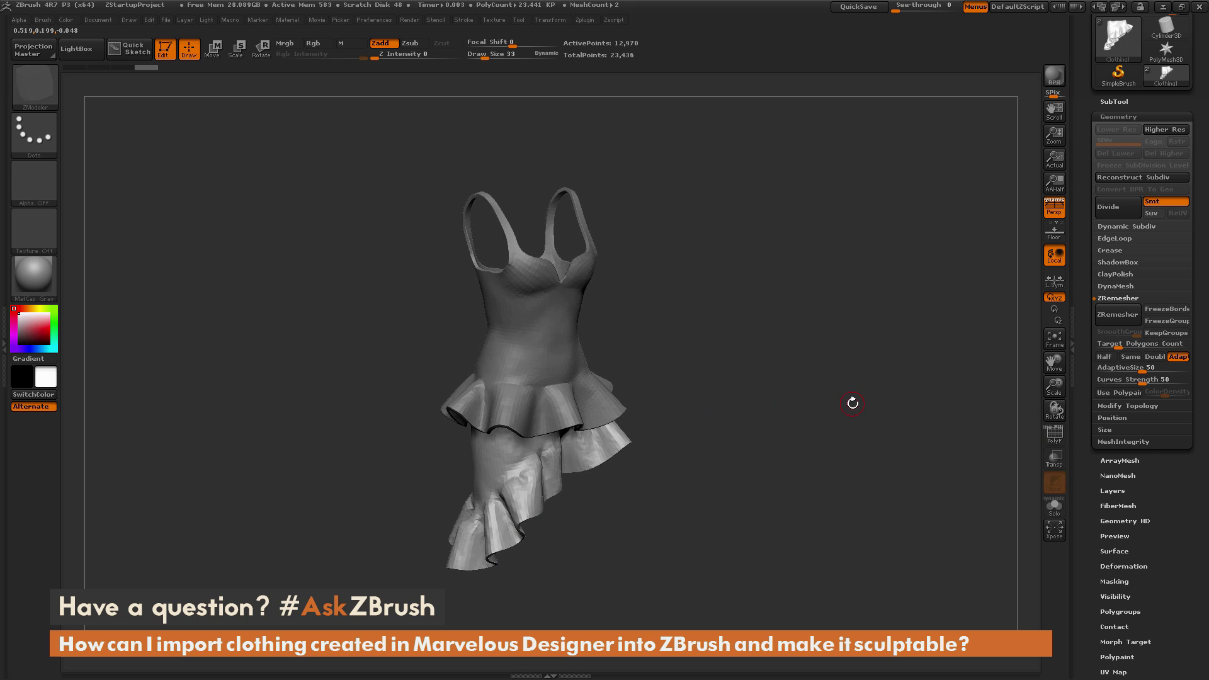